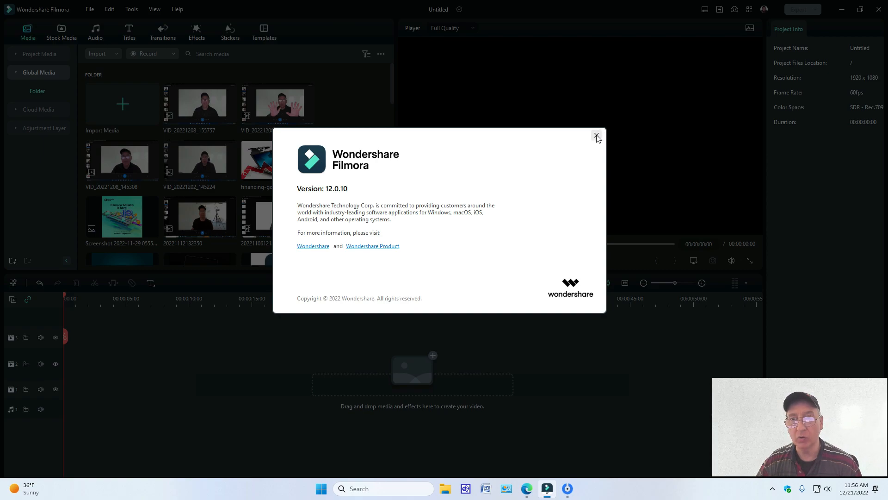
Step: Close the version information window and try the Classic workspace layout, restoring the Default layout at the end
click(597, 136)
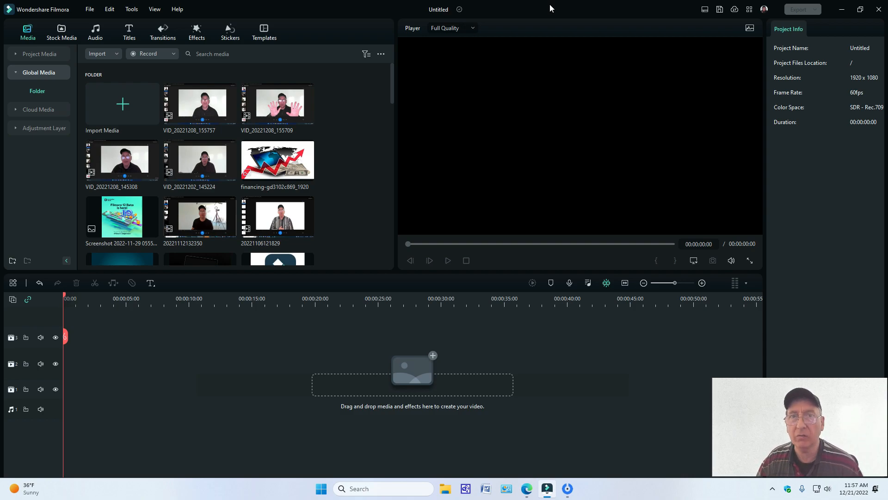
click(705, 11)
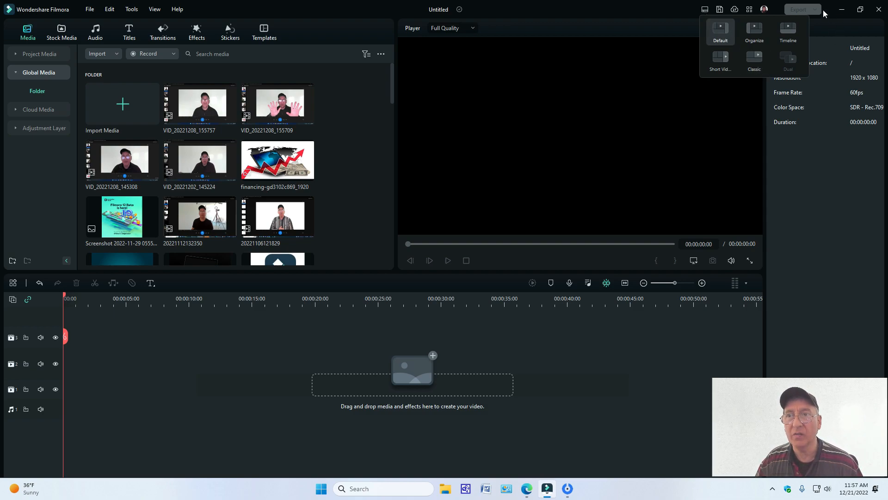
click(758, 63)
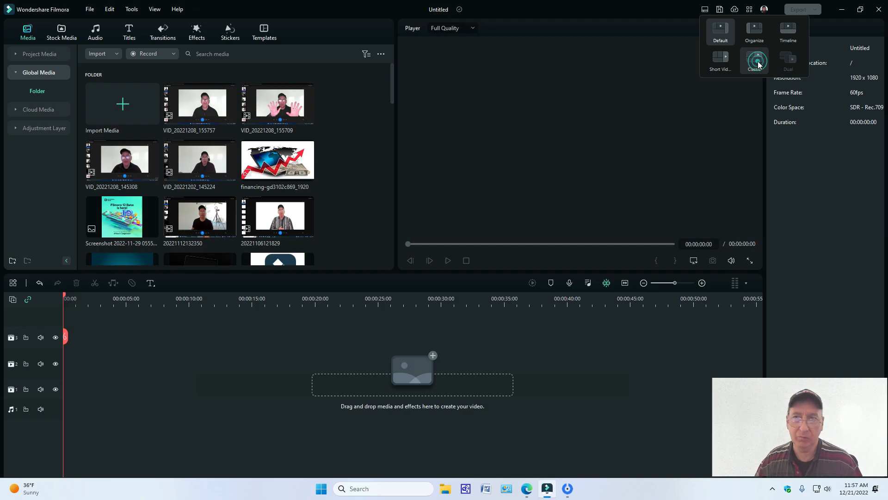
click(755, 62)
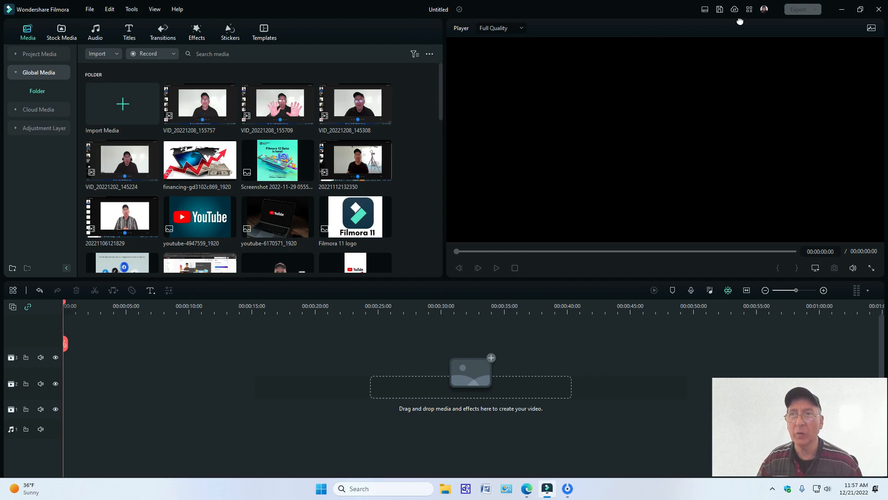
click(705, 10)
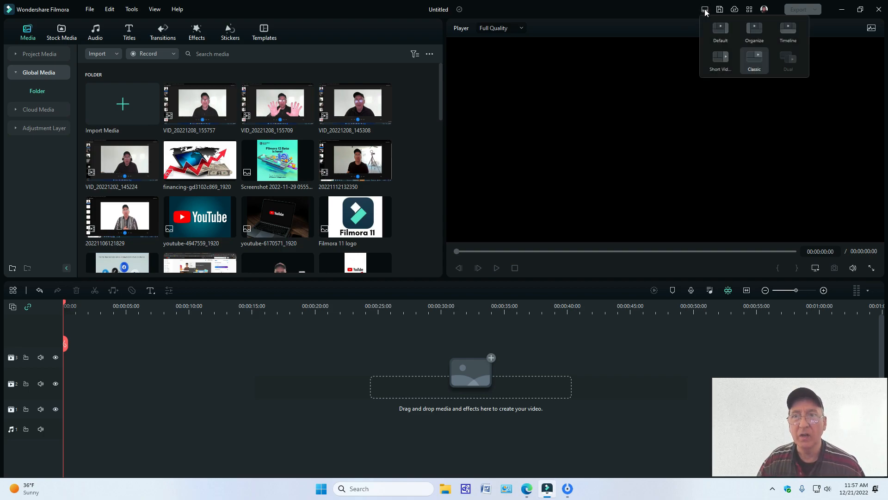
click(721, 32)
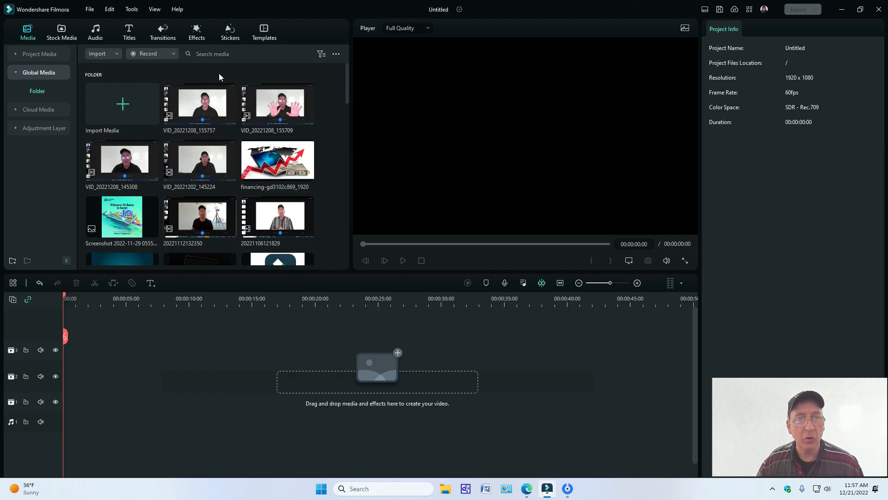
Step: Preview the VID_20221208_155757 media clip briefly in the player, pause it and return it to the start
double_click(222, 114)
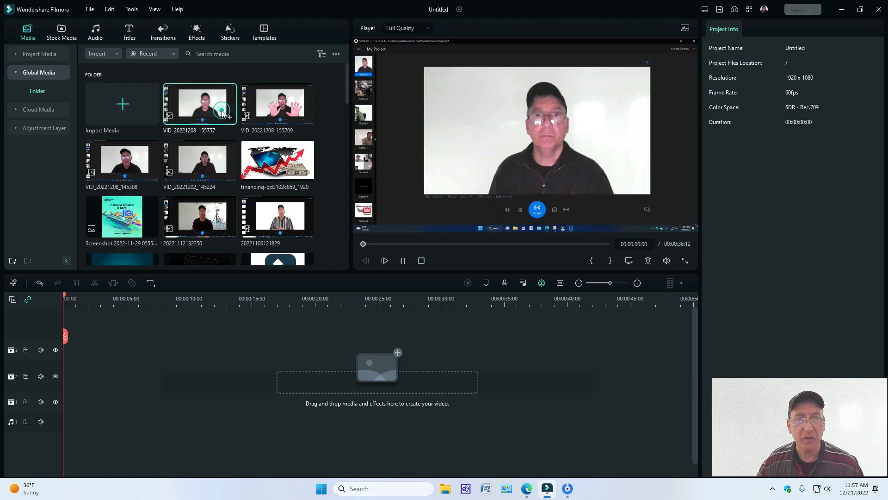
click(402, 262)
drag(375, 244, 358, 248)
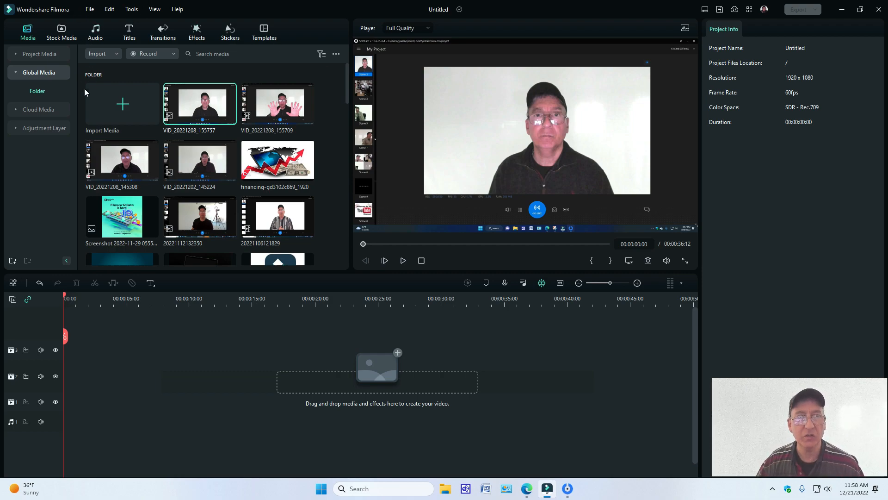
Step: Start a new 16:9 (Widescreen) project, saving the current project as VE Project 1 in the Backup folder
click(90, 10)
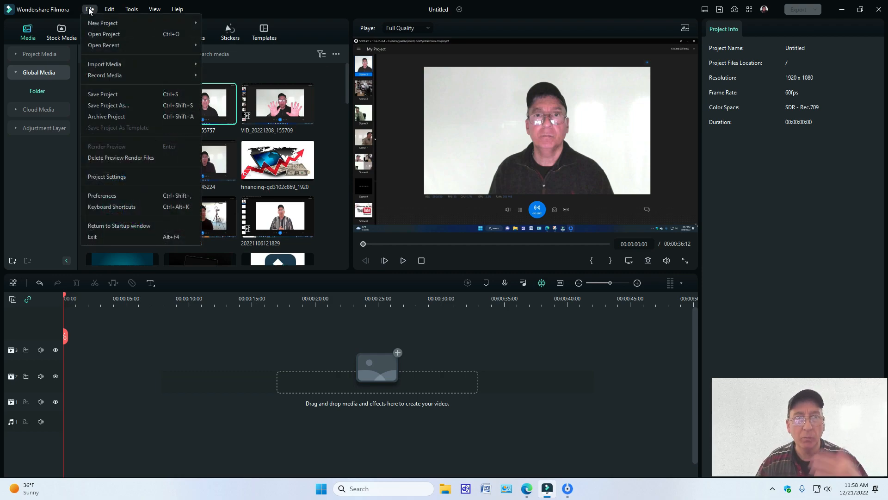
mouse_move(96, 27)
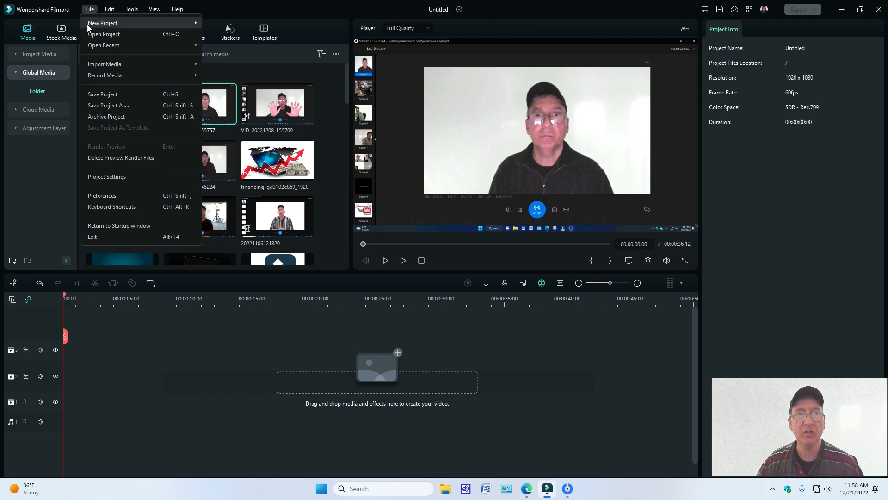
click(98, 21)
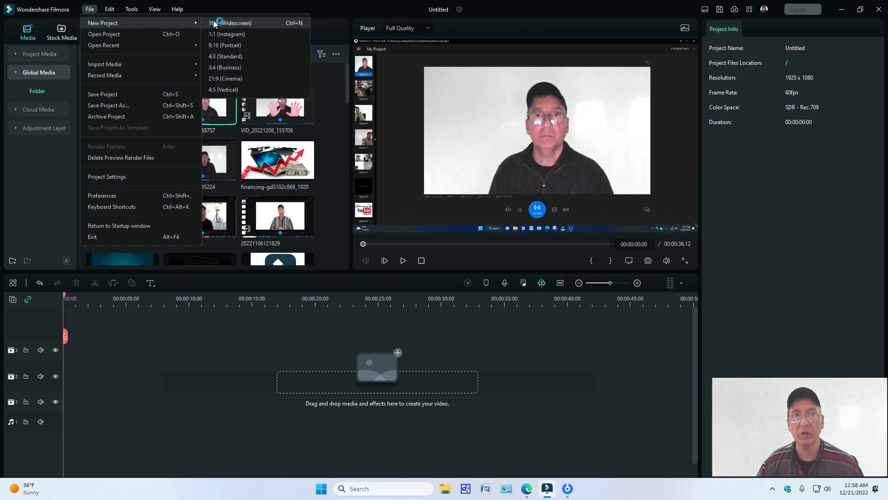
click(213, 23)
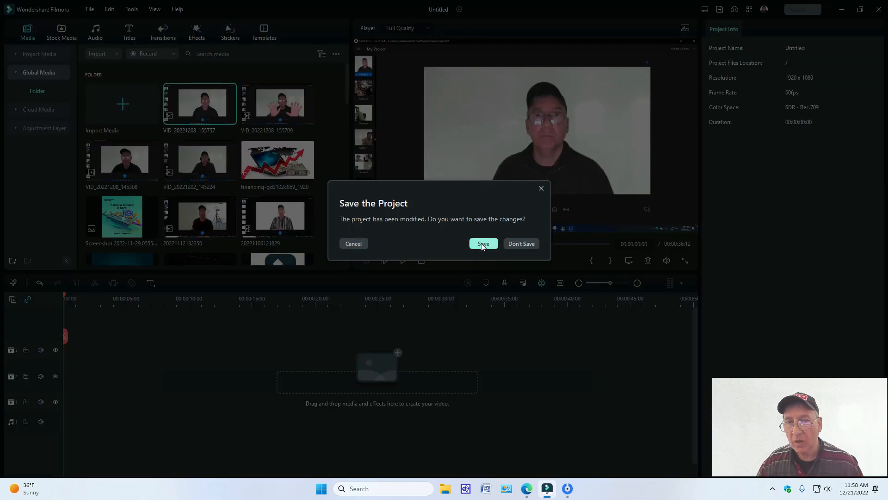
click(482, 244)
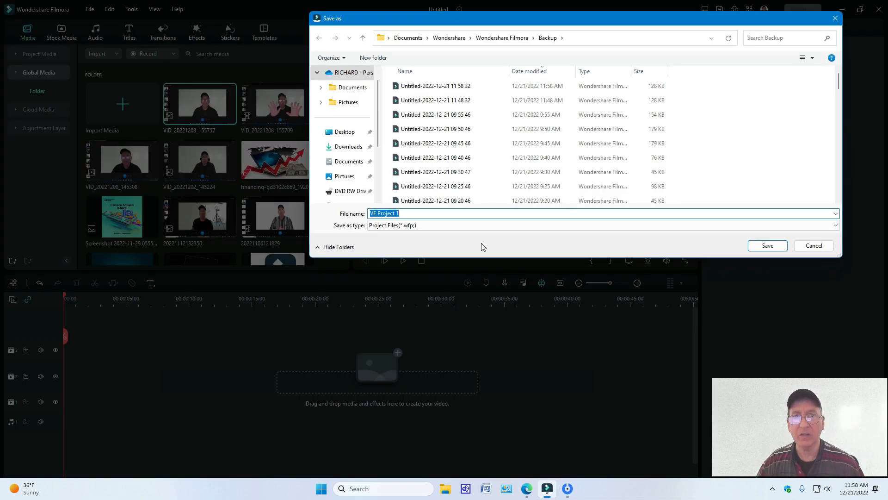
click(768, 245)
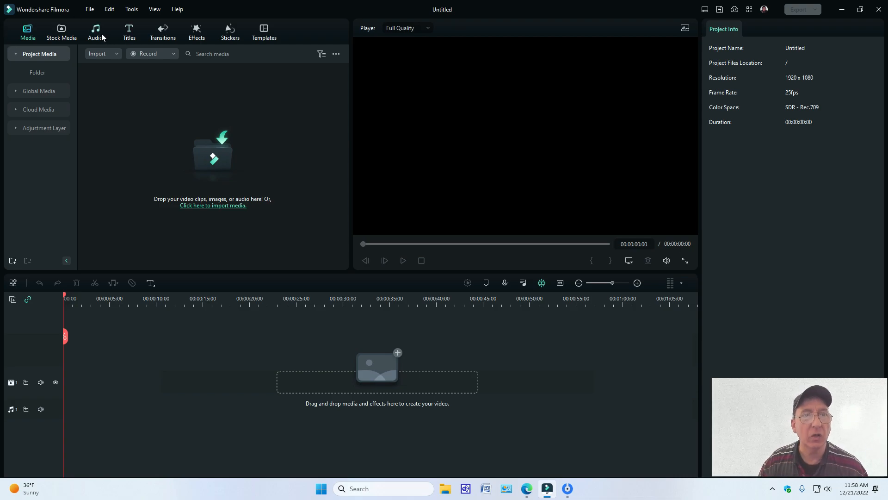
Step: Add VID_20221208_155757 from the Global Media library to the start of the timeline, matching the project to the media at 1920 x 1080 60fps
click(37, 56)
click(13, 56)
click(40, 91)
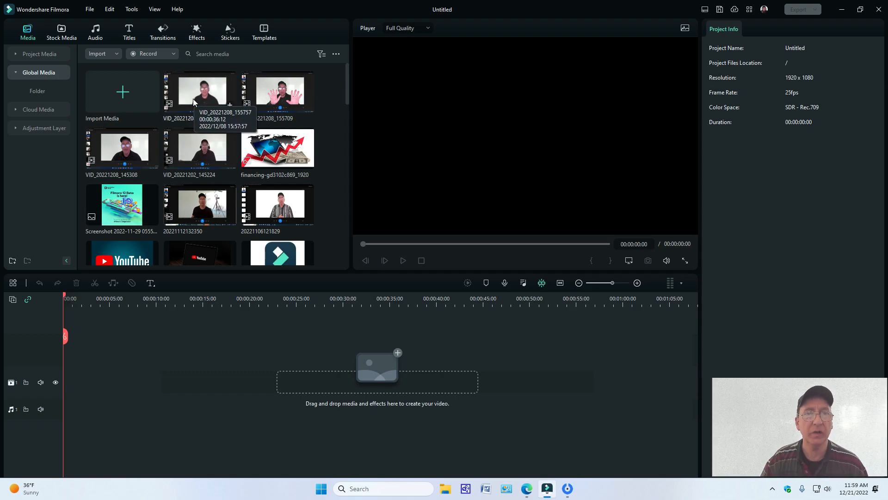
drag(194, 102, 65, 355)
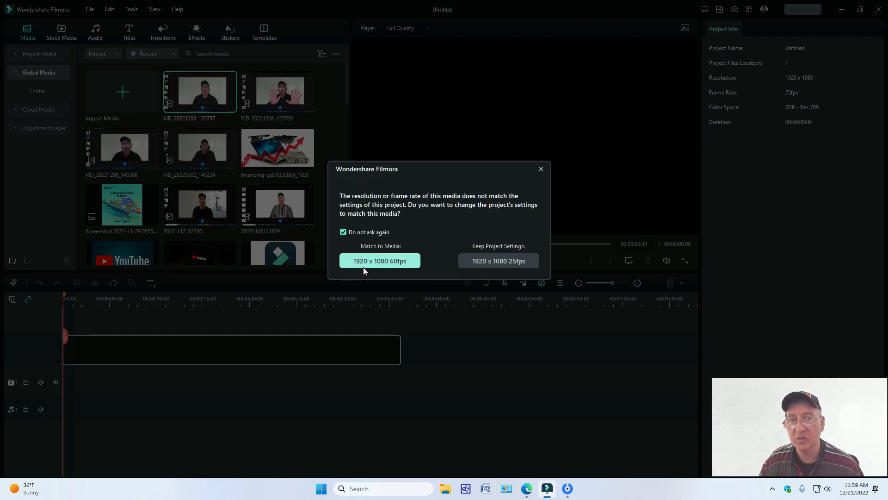
click(400, 262)
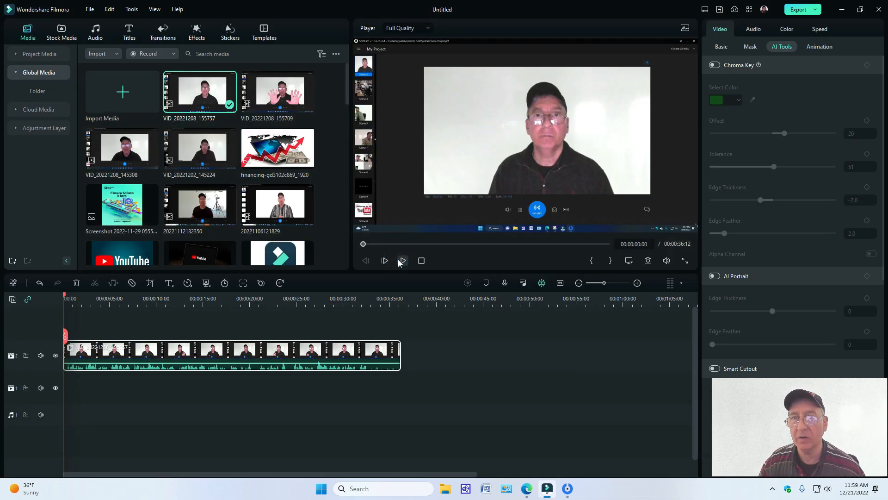
Step: Mute the VID_20221208_155757 clip on the timeline
right_click(305, 364)
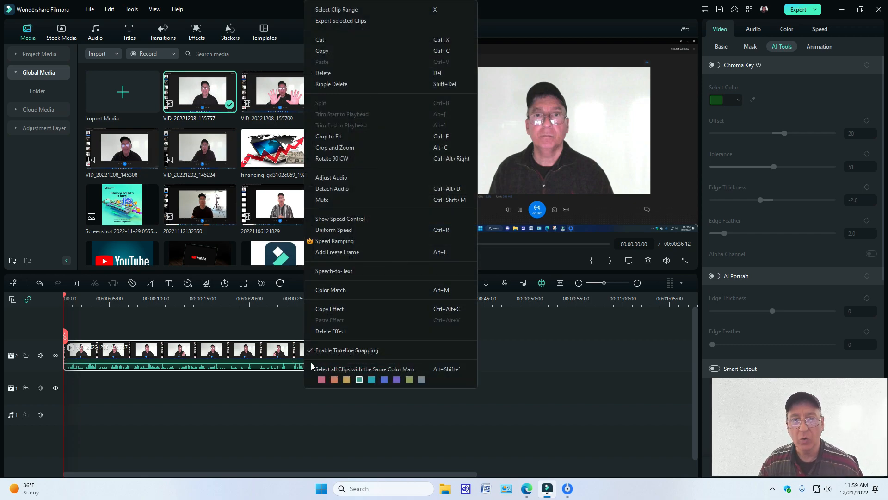
click(295, 401)
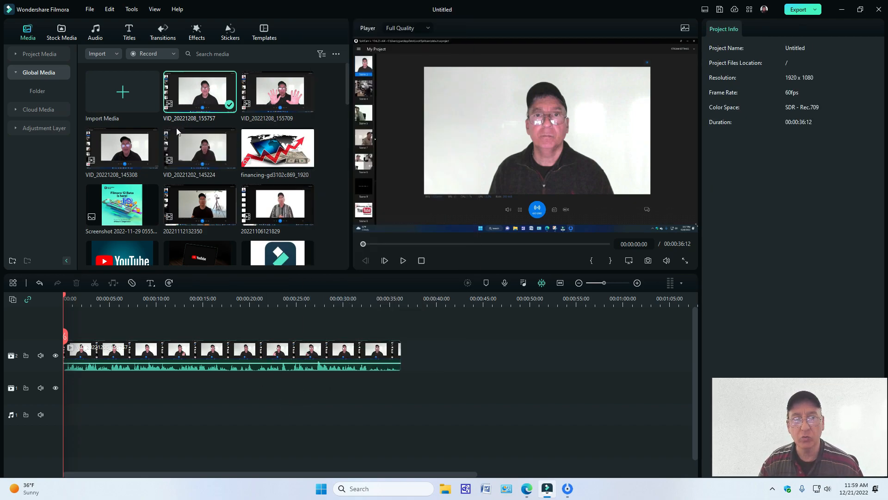
right_click(301, 353)
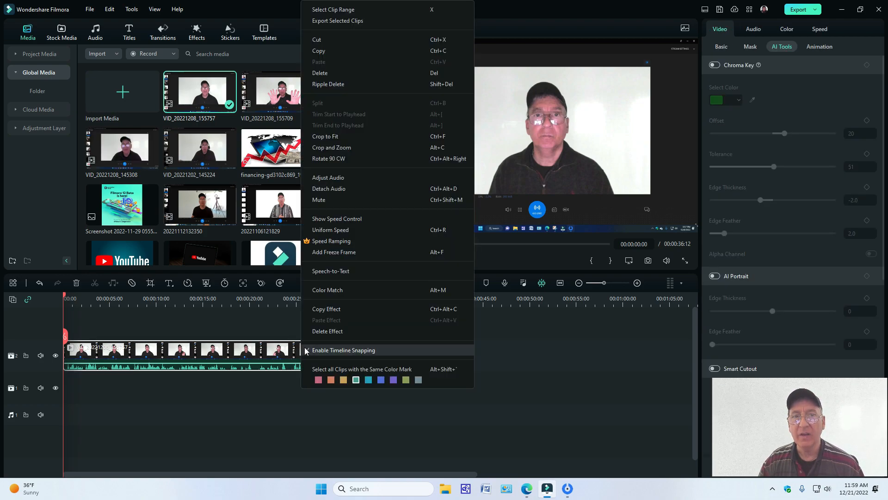
click(324, 200)
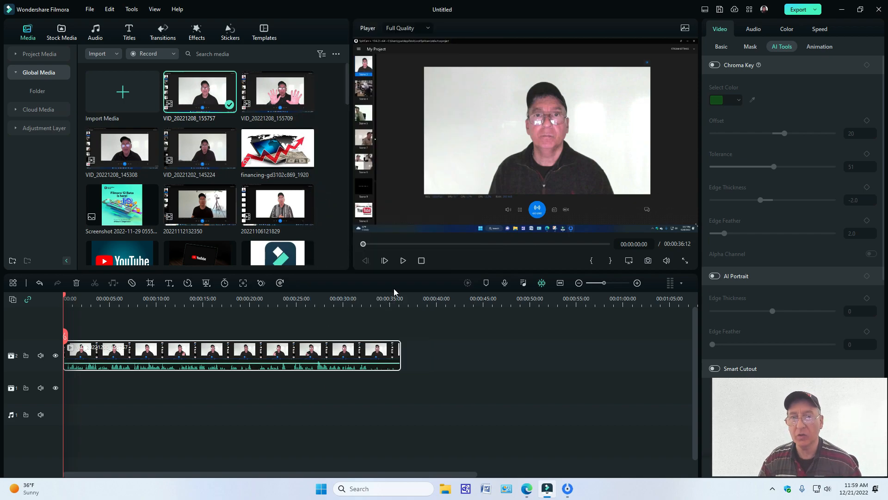
Step: Play the first seconds of the timeline clip and return the playhead to the start
click(403, 261)
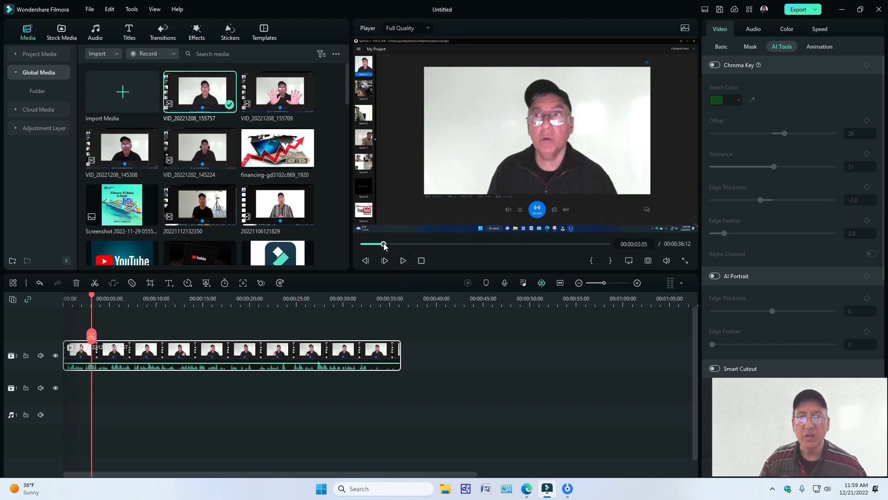
drag(383, 244, 348, 242)
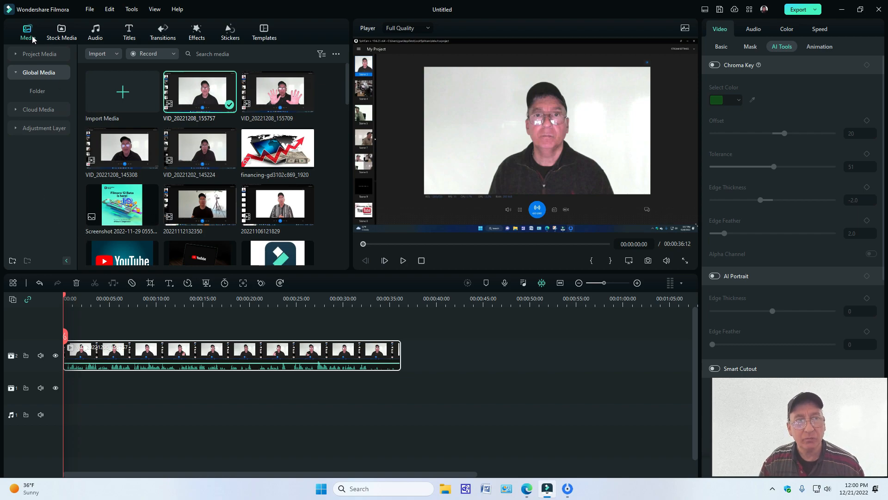
Step: Browse the Pexels stock media collection, looking through both its photos and its videos
click(60, 37)
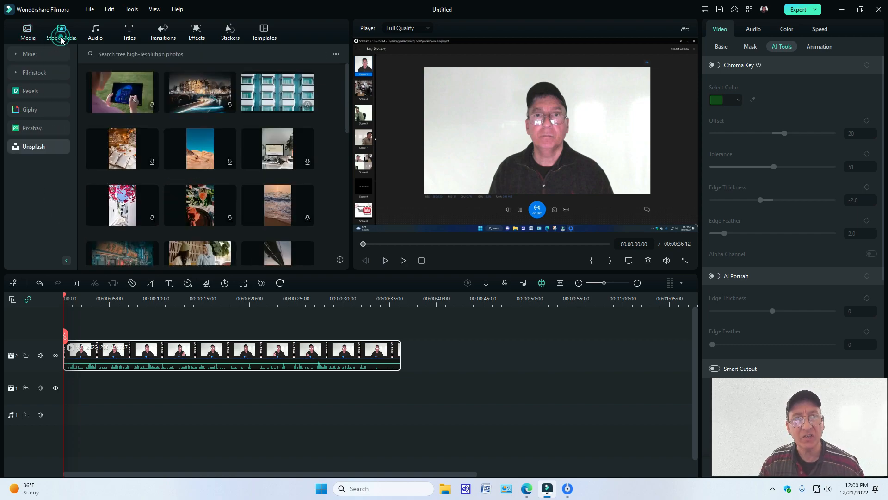
click(27, 91)
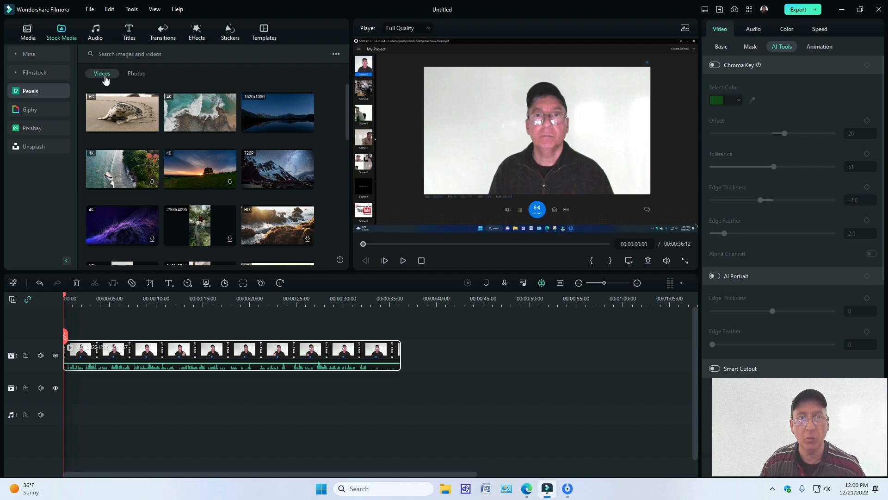
click(141, 79)
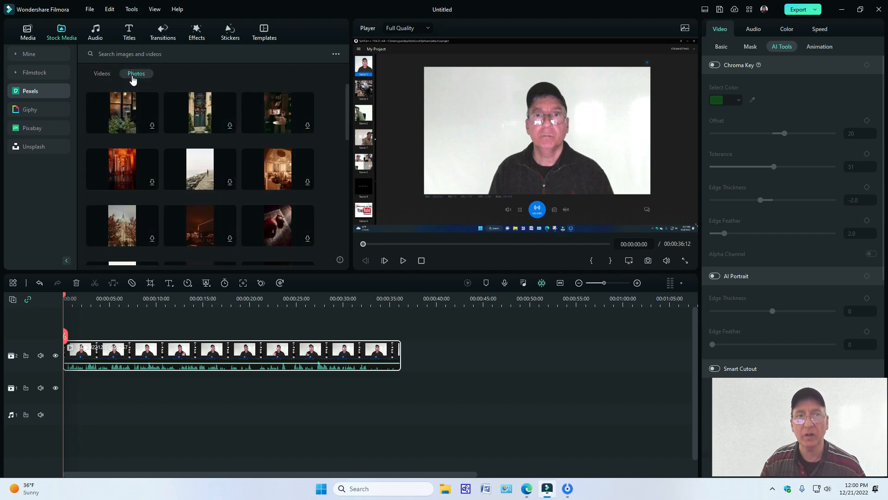
scroll(267, 162, down, 3)
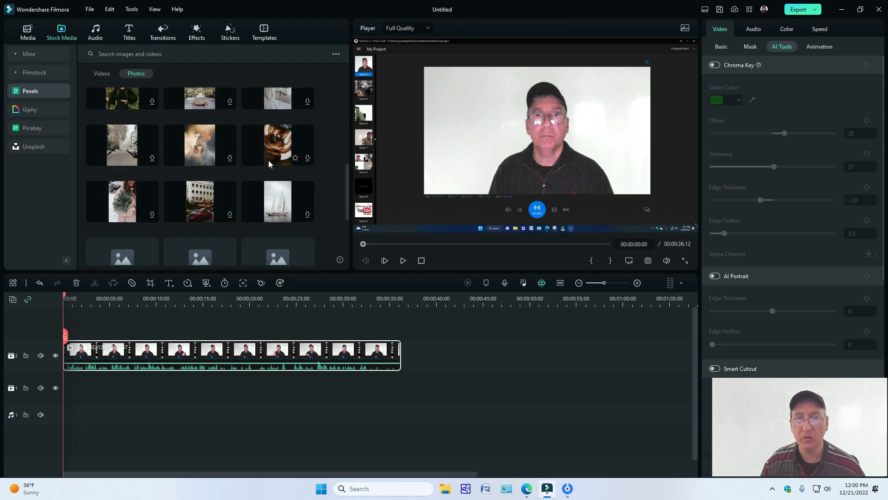
click(102, 76)
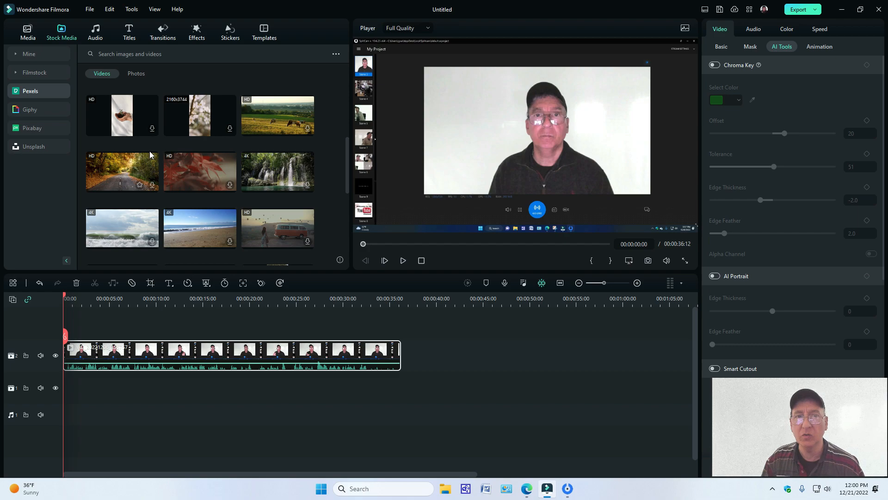
scroll(149, 152, down, 2)
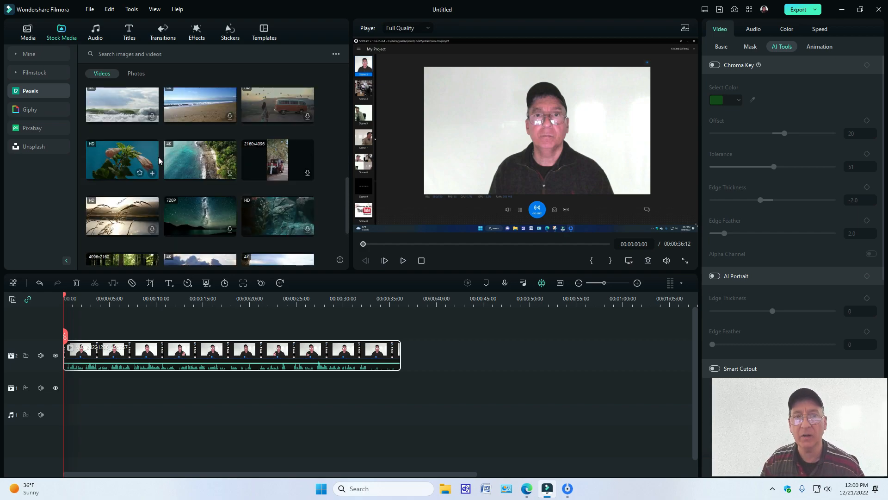
scroll(158, 159, up, 1)
scroll(158, 157, up, 1)
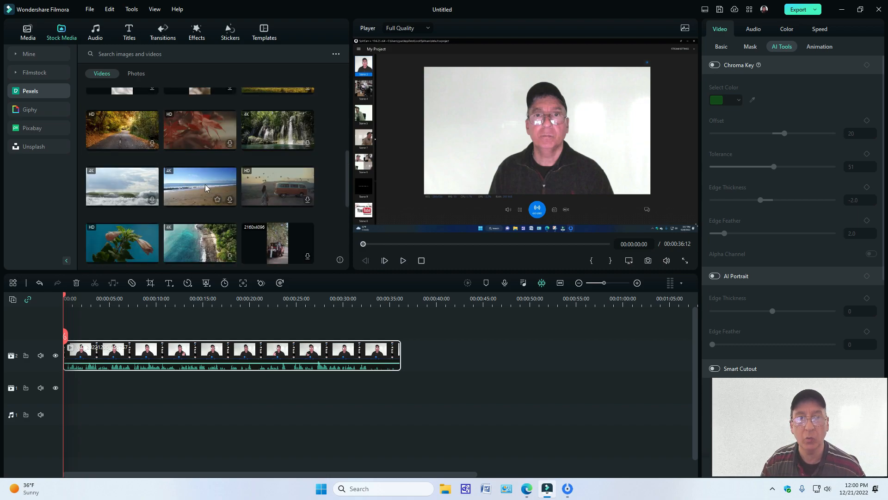
scroll(187, 174, up, 2)
scroll(187, 174, down, 5)
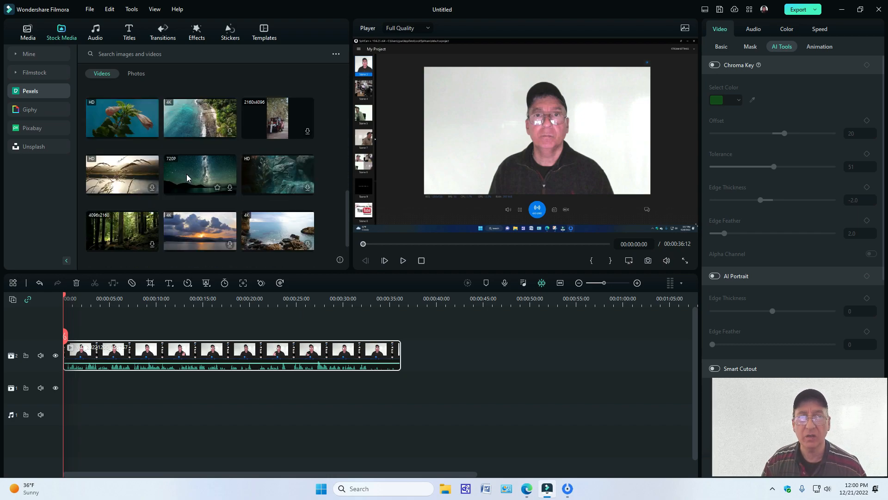
Step: Browse the Giphy stickers and GIFs in the stock media, and show the Pixabay video collection
click(32, 111)
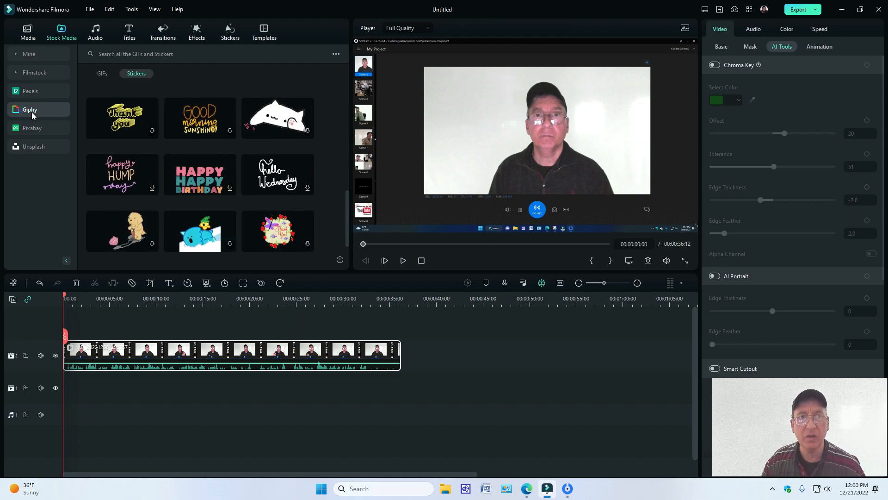
click(104, 75)
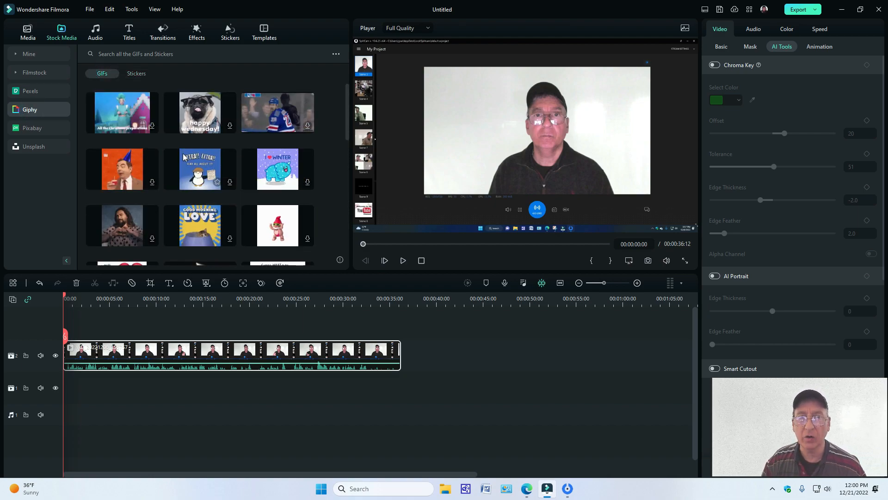
scroll(184, 157, down, 1)
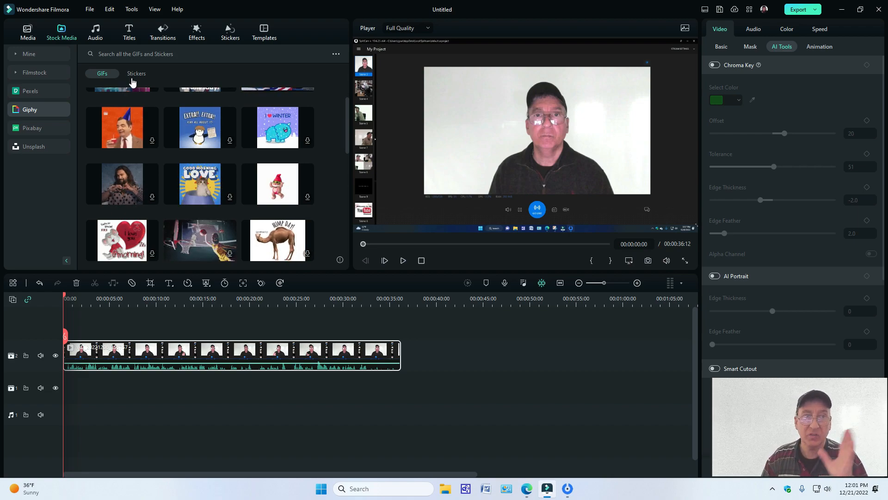
click(40, 126)
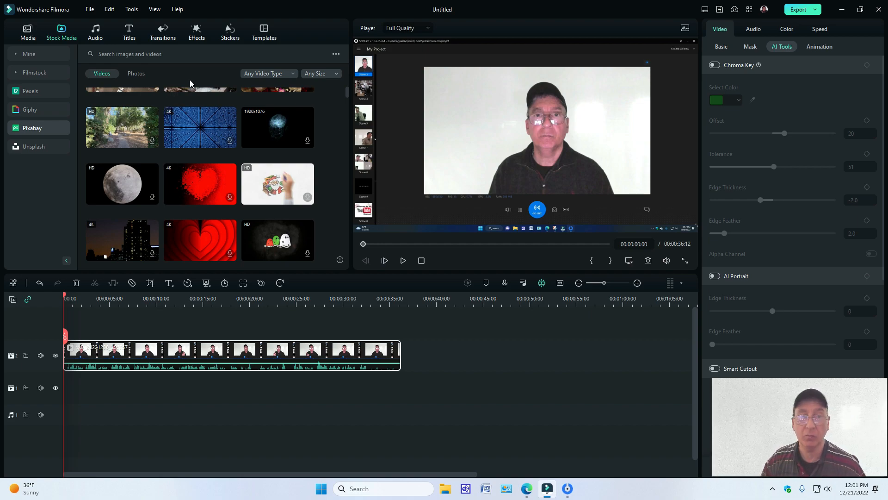
Step: Browse the Unsplash stock photos, and show the favorite music in the audio library
click(39, 146)
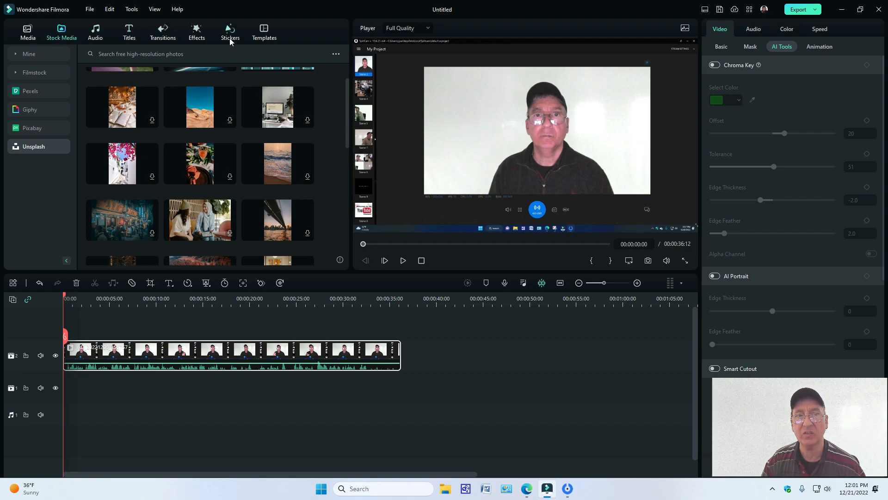
click(93, 41)
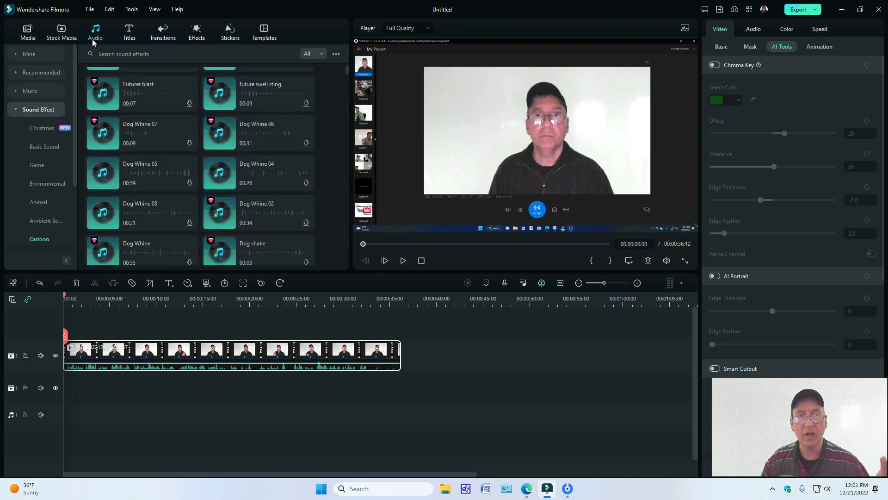
click(37, 72)
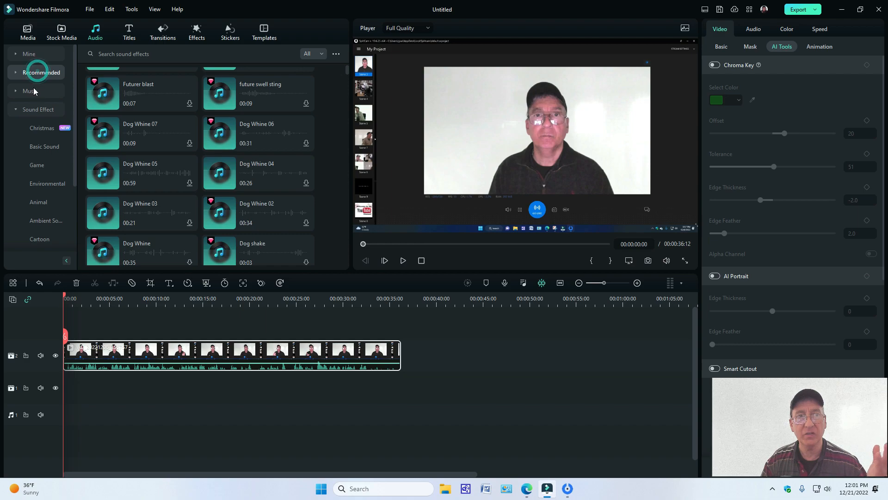
click(25, 60)
Step: Preview the favorite track Energy Beat For Sales Introduction for several seconds, lower the system volume, and pause the track
mouse_move(110, 123)
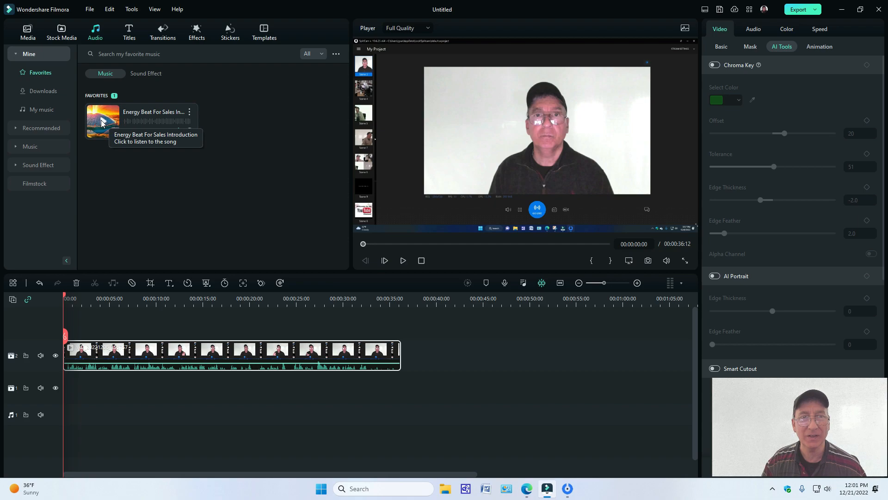
click(102, 122)
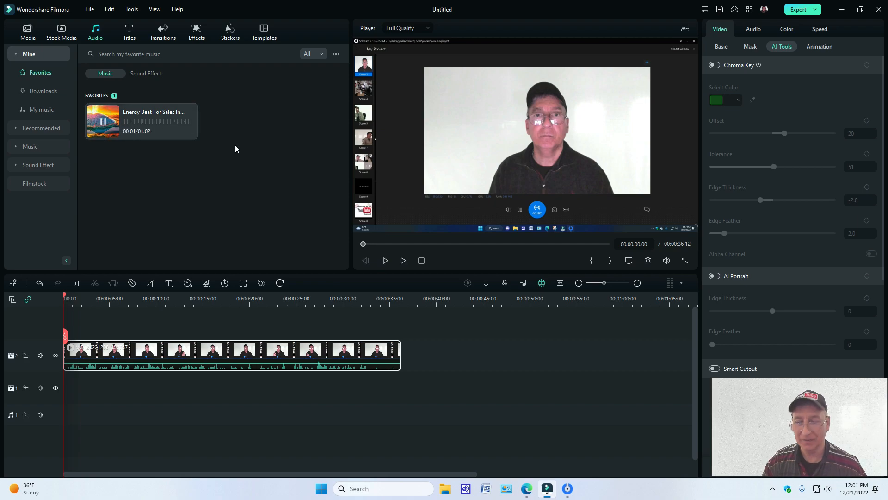
key(XF86AudioLowerVolume)
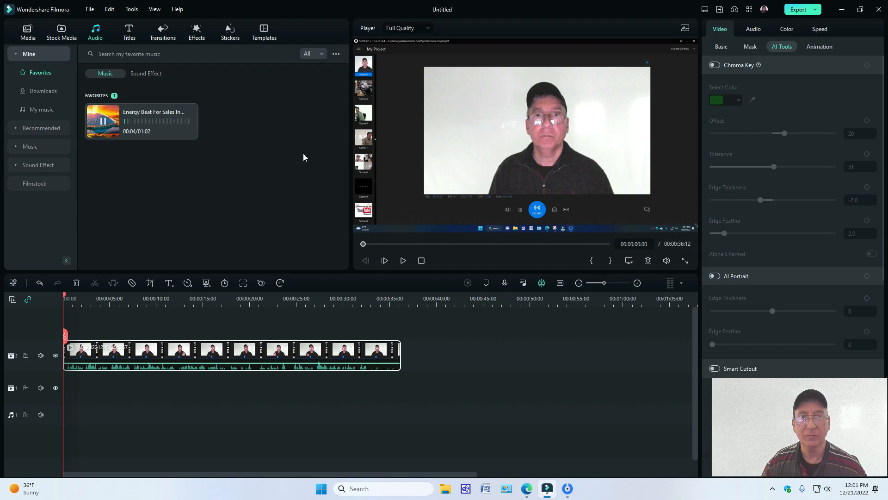
key(XF86AudioLowerVolume)
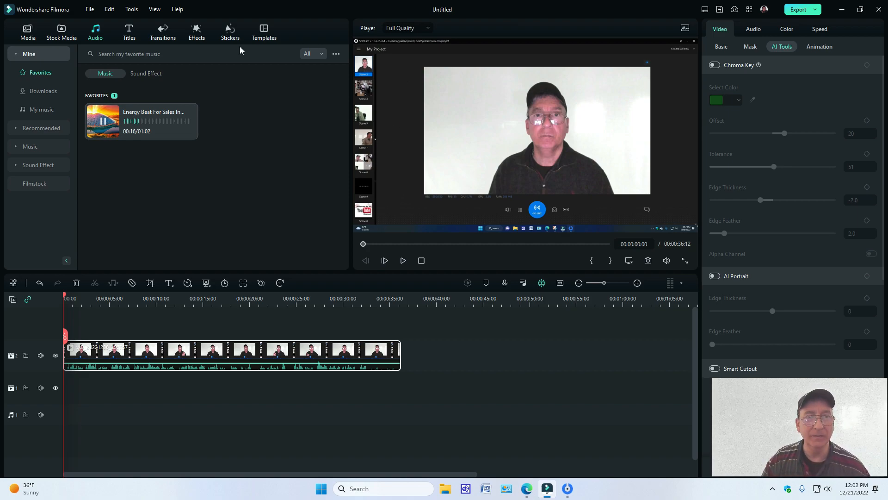
click(103, 121)
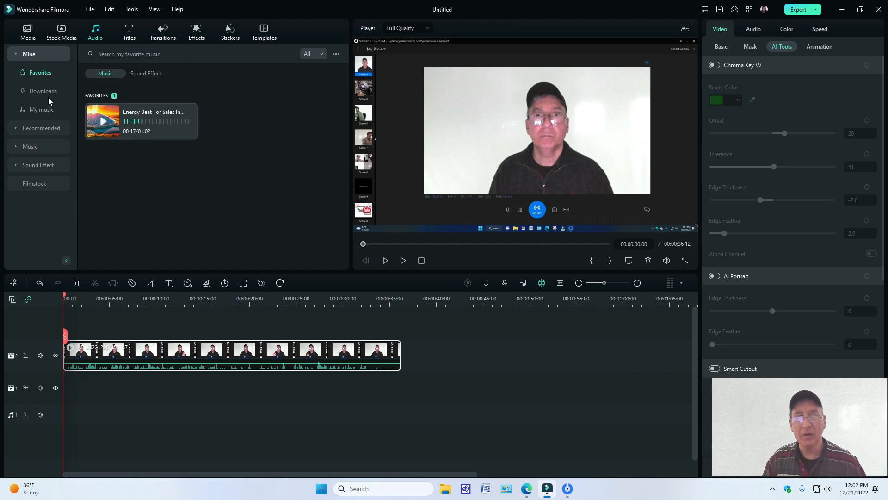
mouse_move(143, 115)
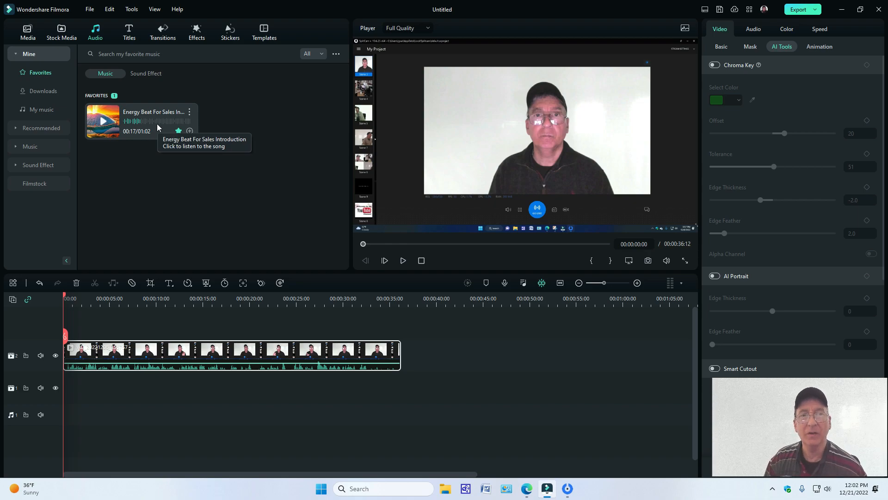
Step: Browse the Message category of the titles library, looking through the text bubble and message tool titles
click(129, 38)
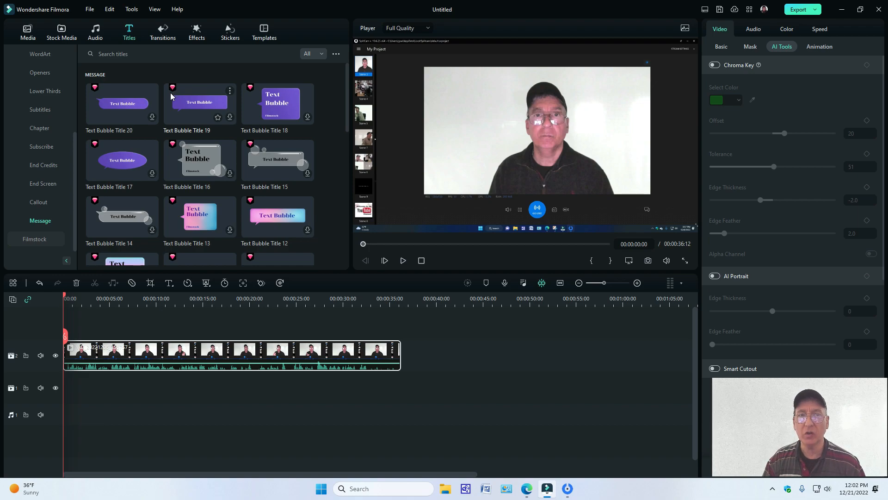
scroll(172, 93, down, 5)
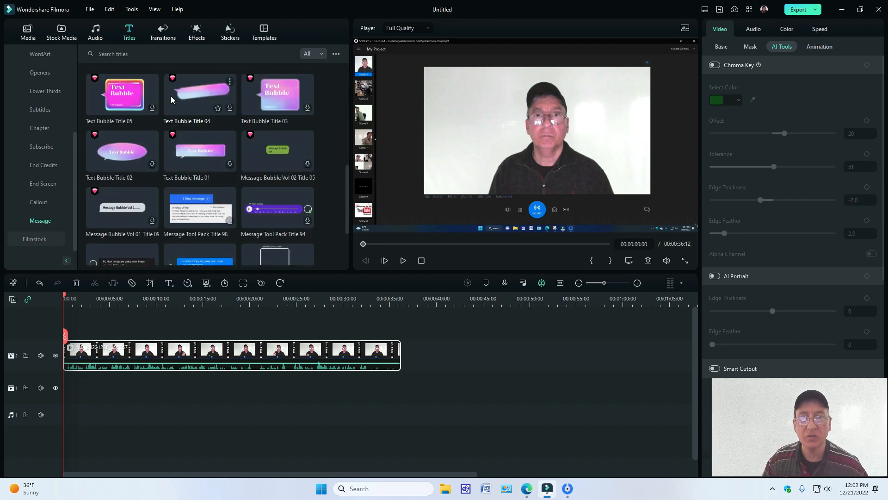
scroll(171, 96, down, 1)
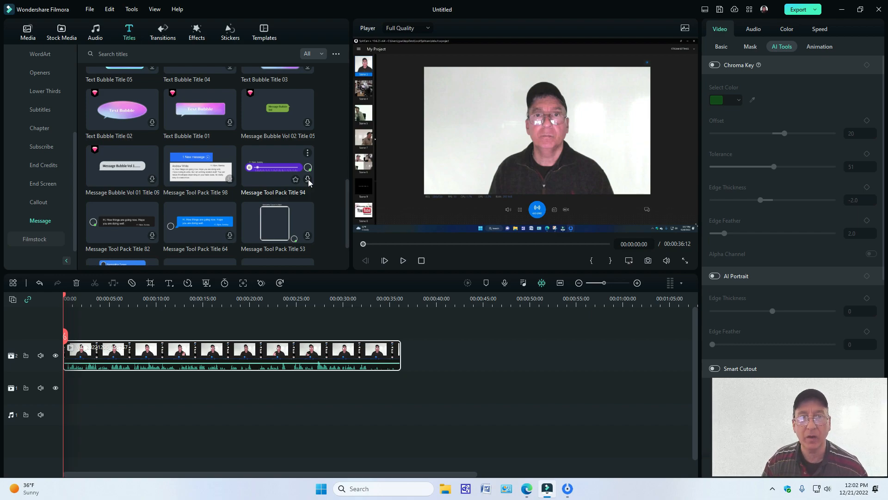
scroll(306, 191, down, 1)
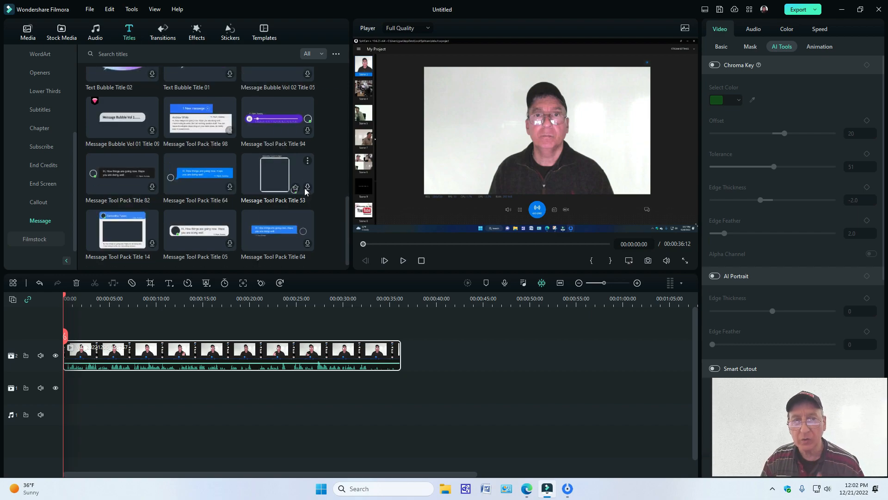
scroll(303, 192, up, 3)
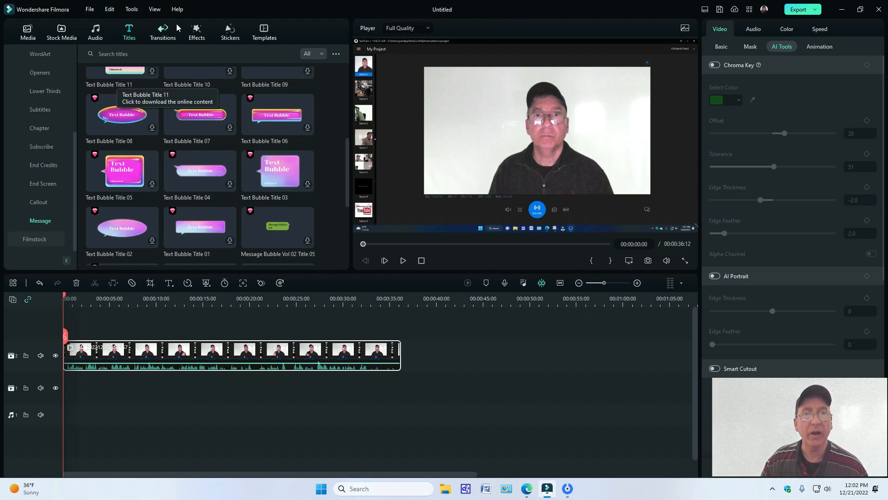
Step: Look through the Filmstock transition packs 2D Business, Crayons and Day of the Dead
click(163, 41)
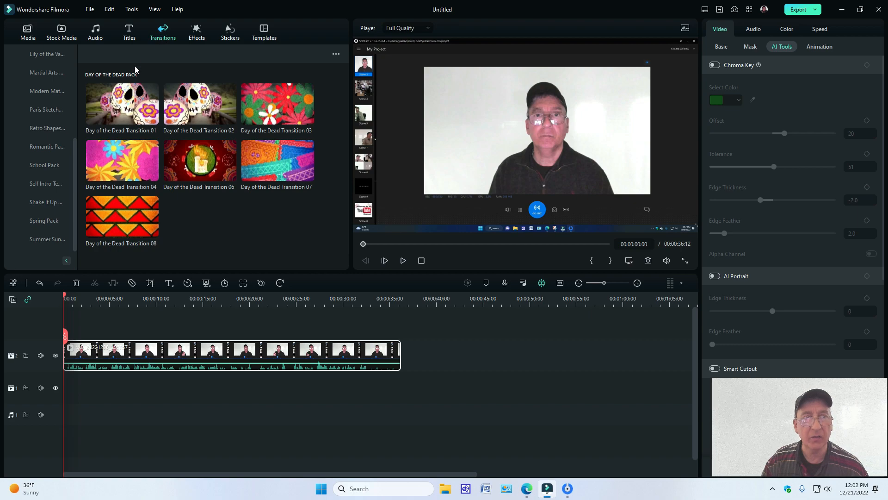
drag(74, 155, 74, 63)
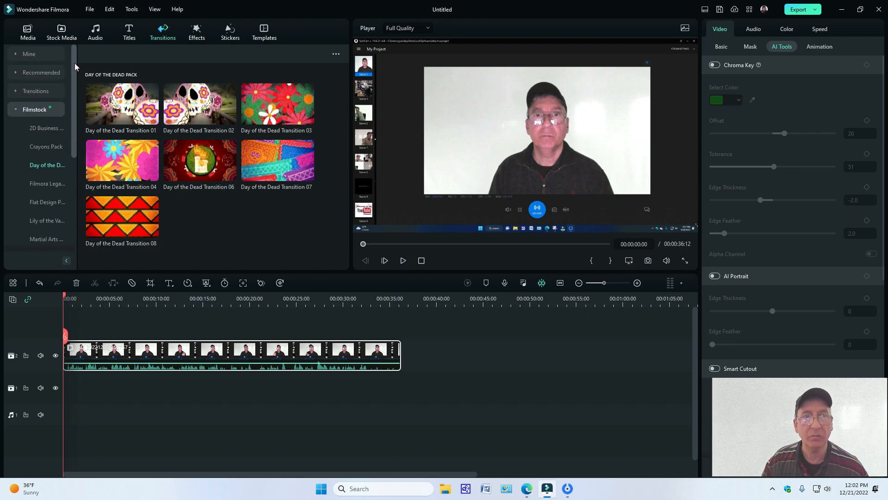
click(46, 129)
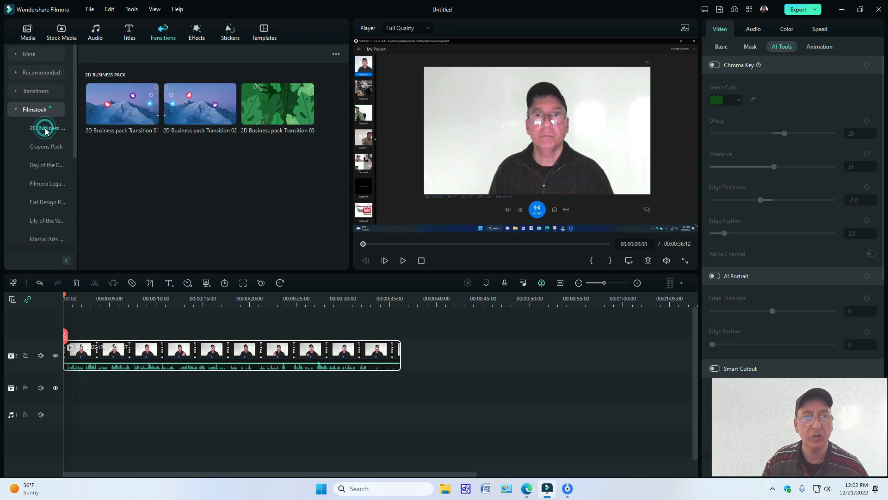
click(45, 146)
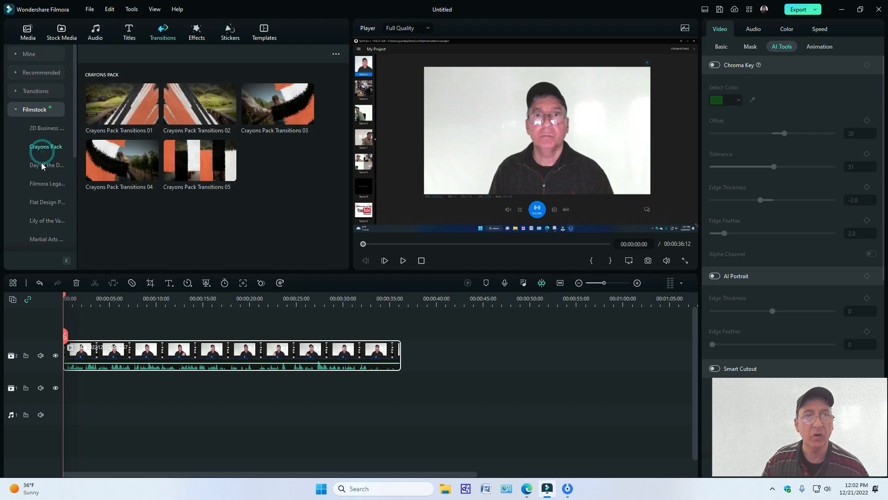
click(42, 165)
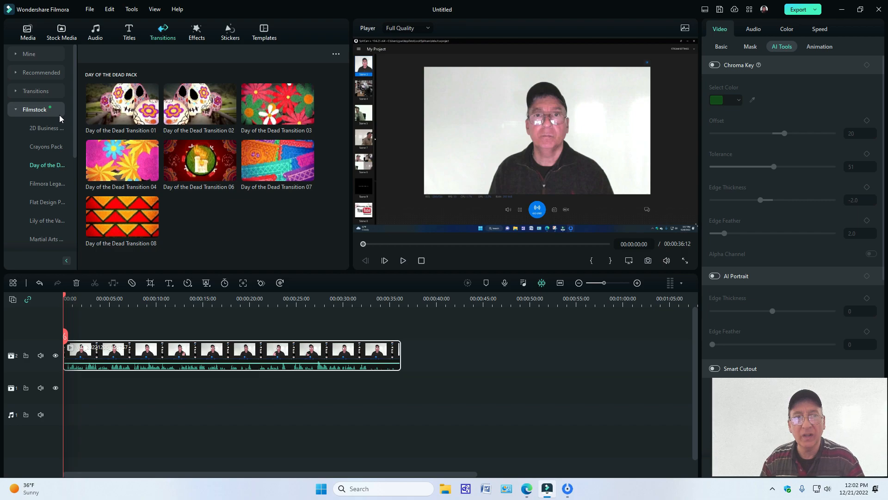
Step: Add Christmas New Year Slideshow Overlay 03 above the video clip at the timeline start and extend it to the clip's full length
click(195, 39)
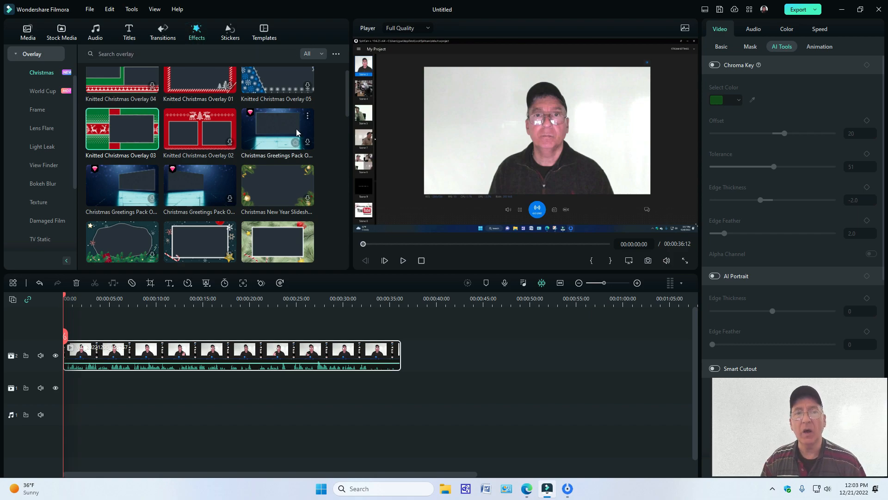
scroll(282, 132, down, 2)
scroll(281, 133, down, 2)
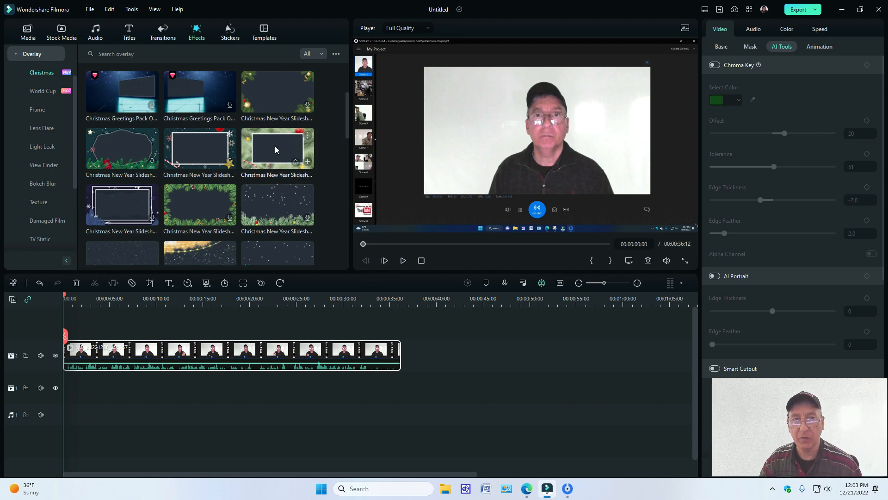
drag(279, 148, 65, 331)
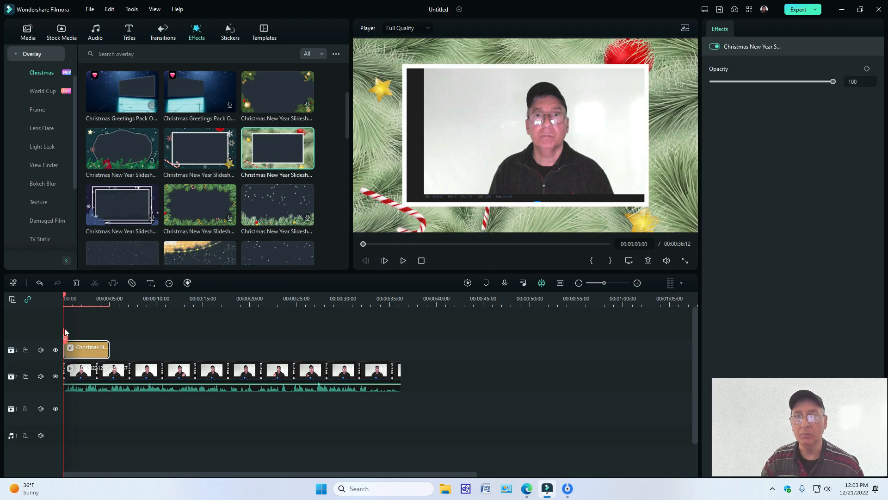
drag(108, 351, 401, 363)
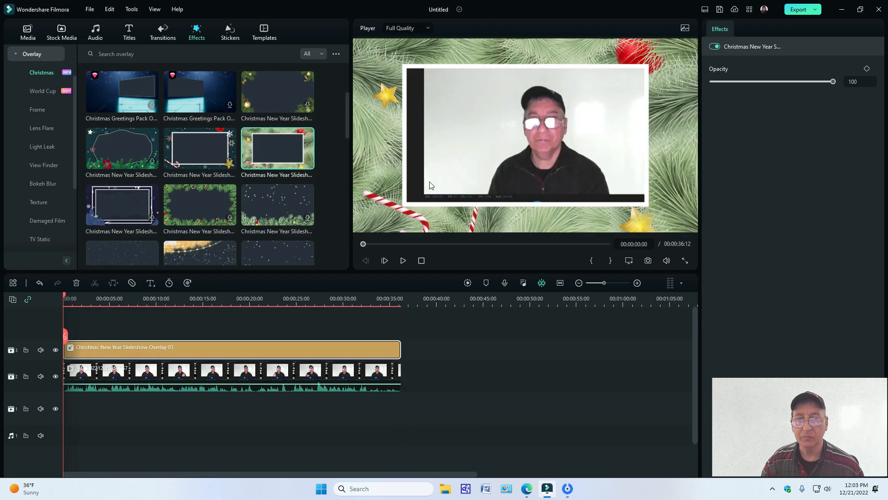
Step: Resize and reposition the video clip in the preview so its picture fills the opening of the Christmas frame overlay
click(469, 112)
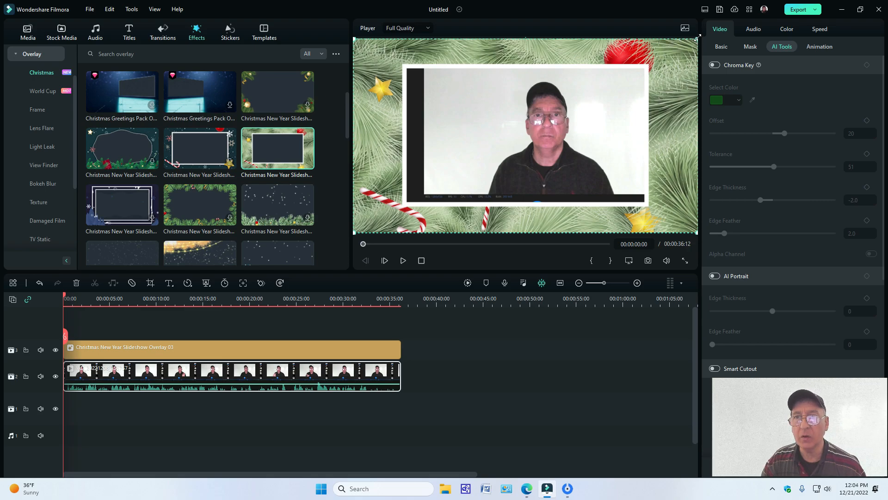
drag(695, 40, 677, 51)
drag(544, 168, 545, 173)
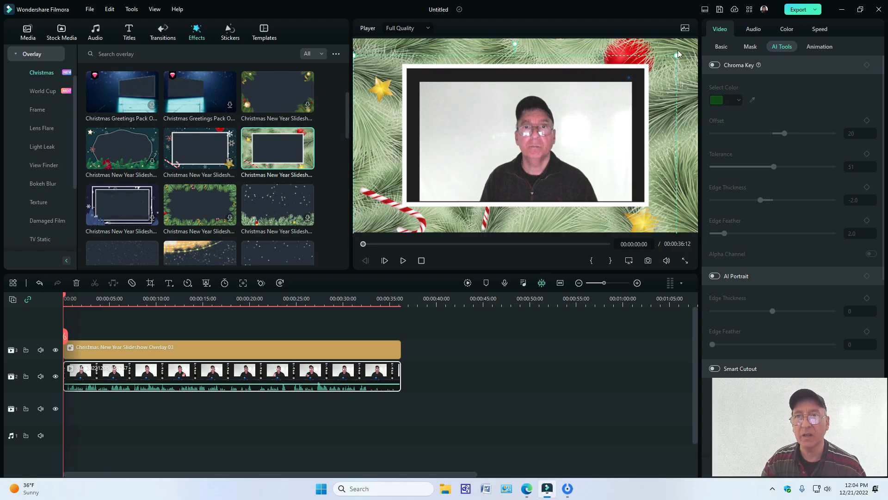
drag(677, 55, 685, 40)
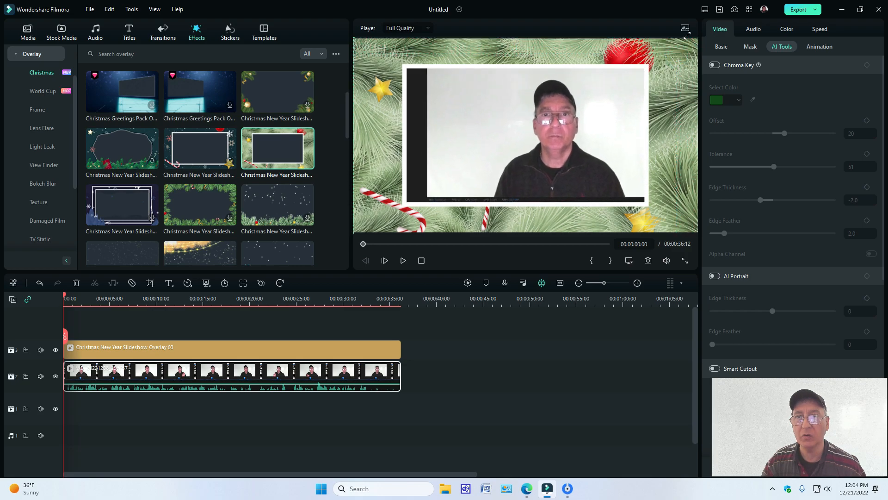
mouse_move(476, 120)
mouse_down()
mouse_move(450, 120)
mouse_move(459, 122)
mouse_up()
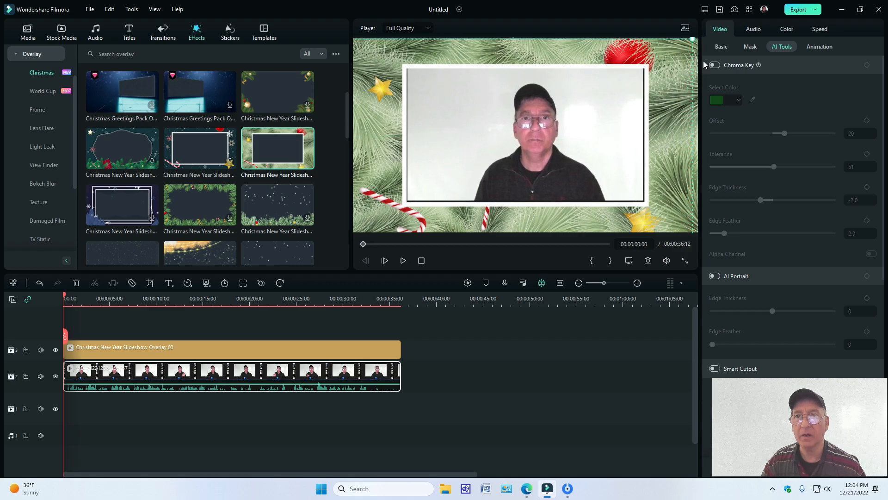
drag(693, 40, 695, 40)
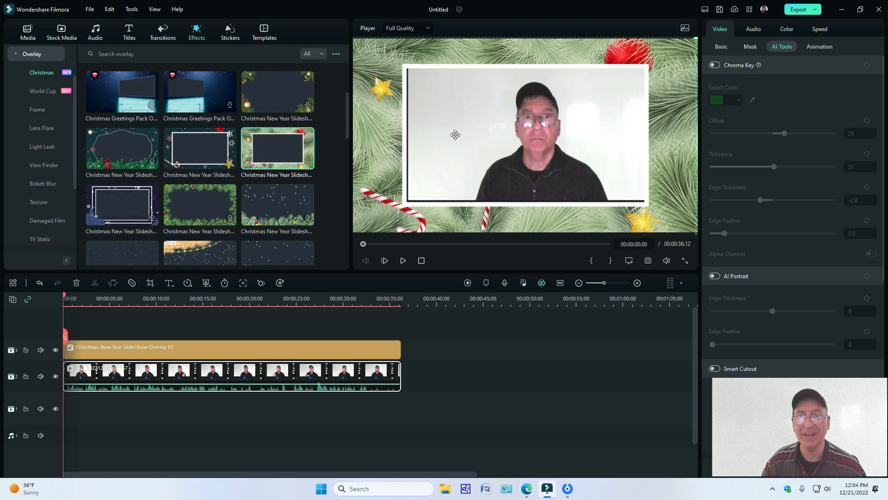
drag(456, 123, 452, 126)
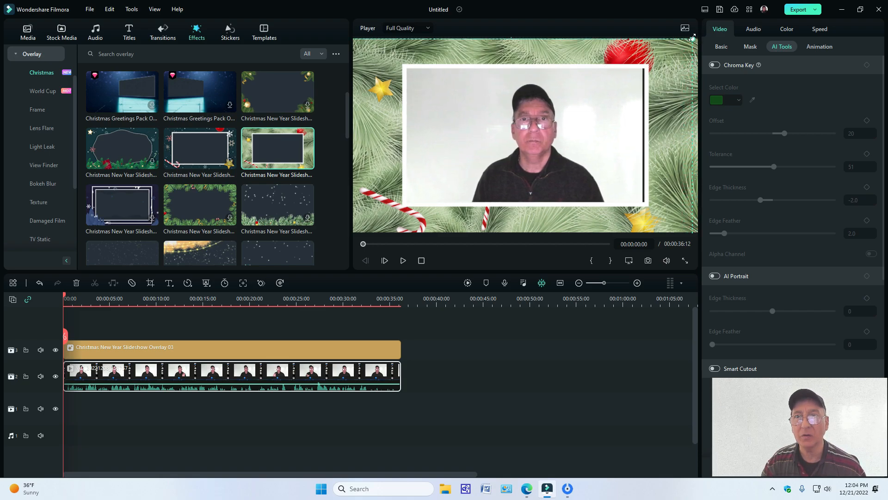
drag(693, 37, 693, 39)
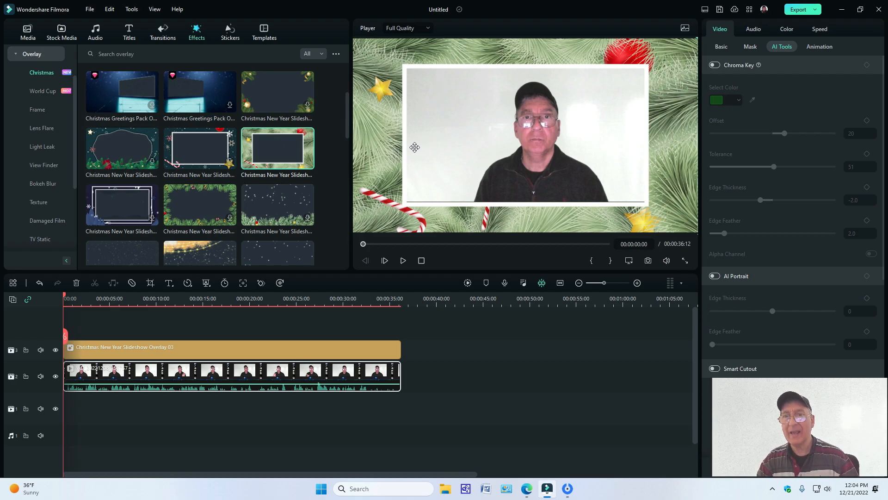
click(592, 167)
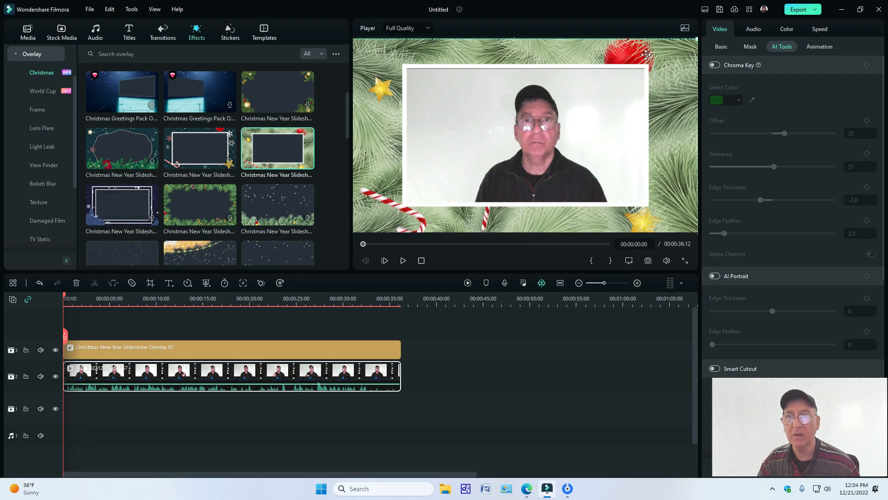
drag(695, 41, 695, 36)
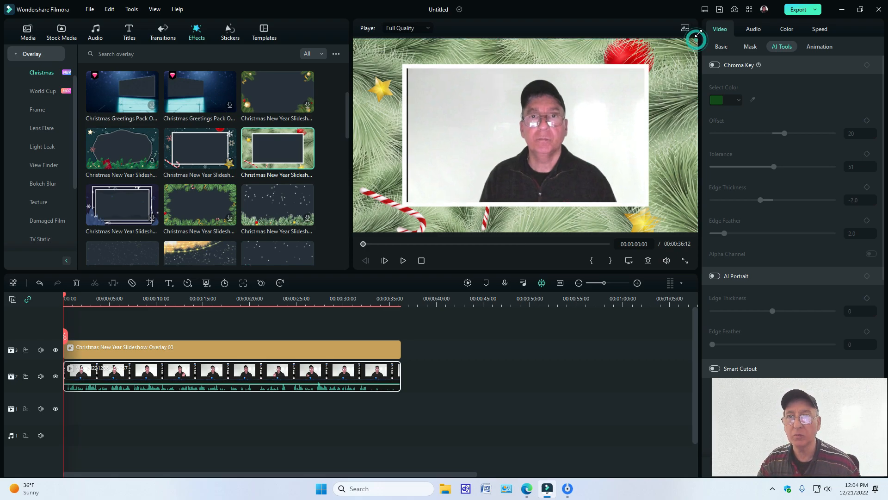
drag(471, 113, 460, 111)
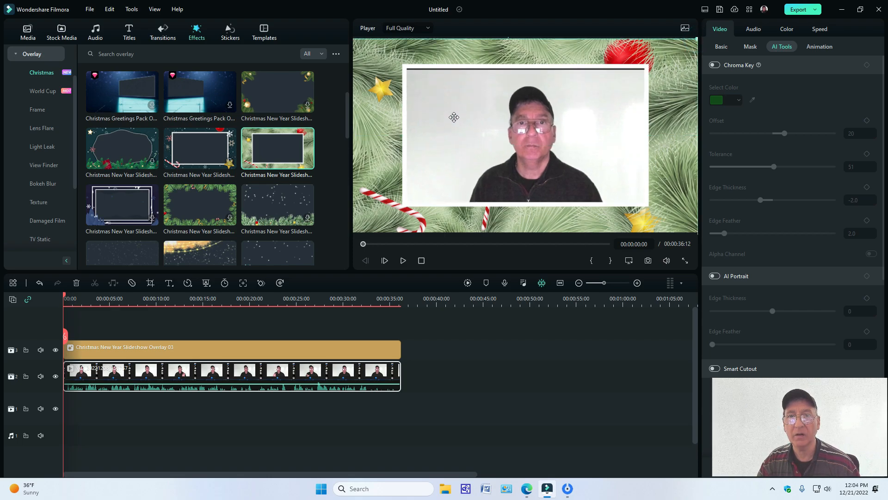
drag(454, 117, 455, 112)
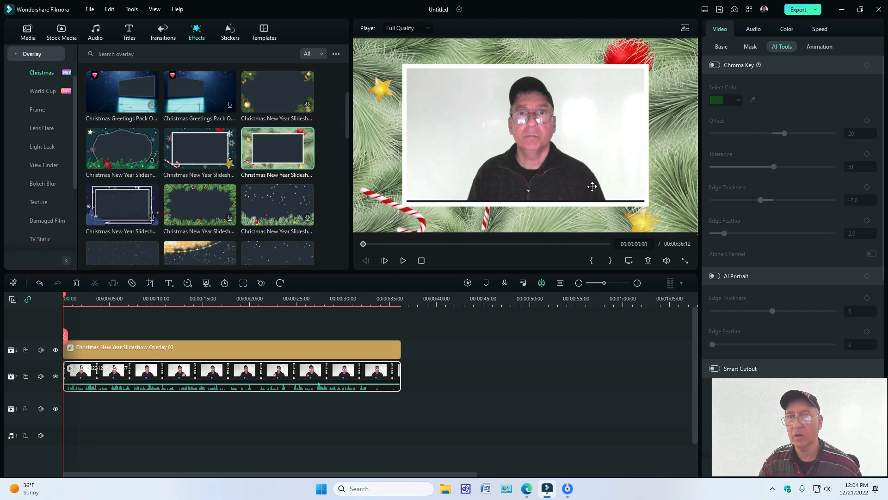
Step: Enable Chroma Key and AI Portrait on the video clip to remove the background behind the person
click(715, 65)
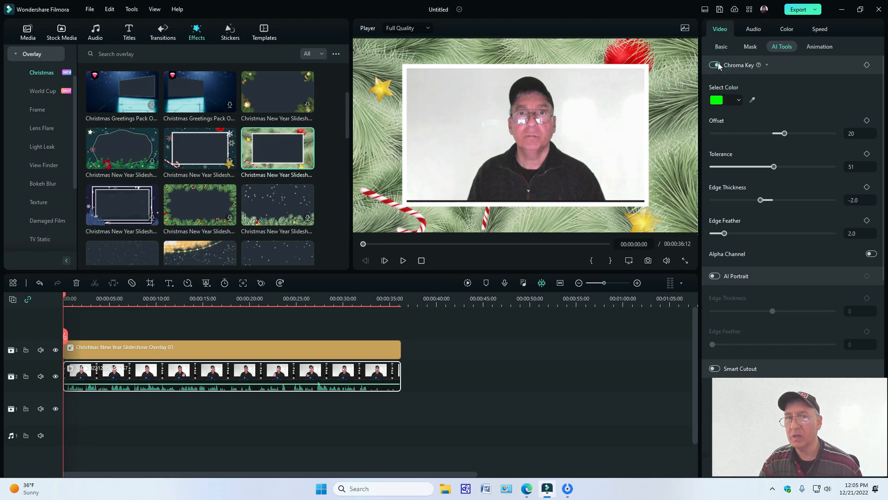
click(714, 276)
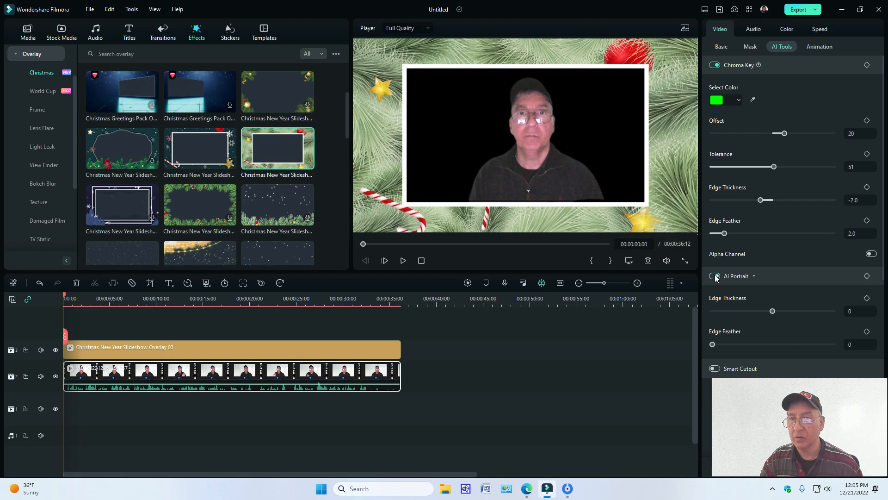
click(710, 276)
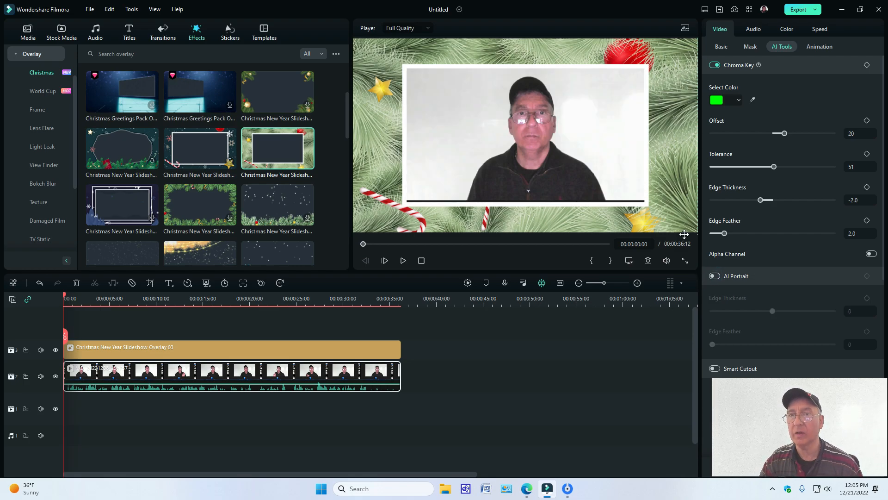
click(714, 66)
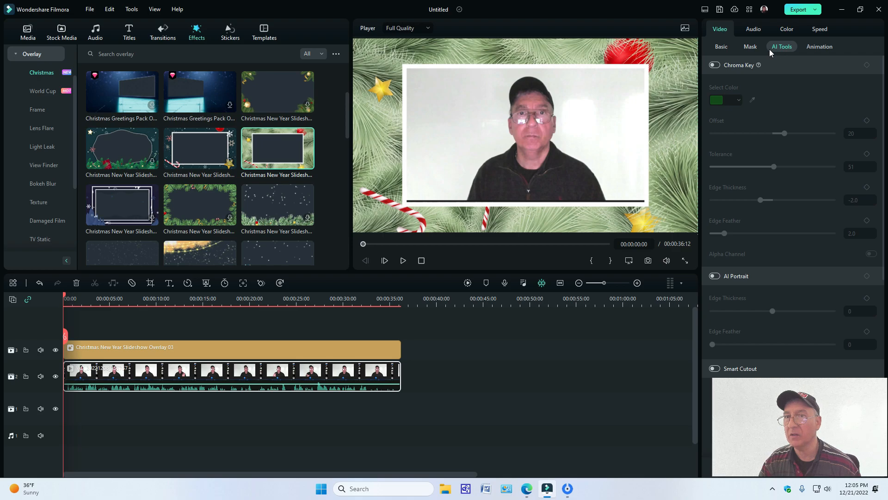
click(716, 65)
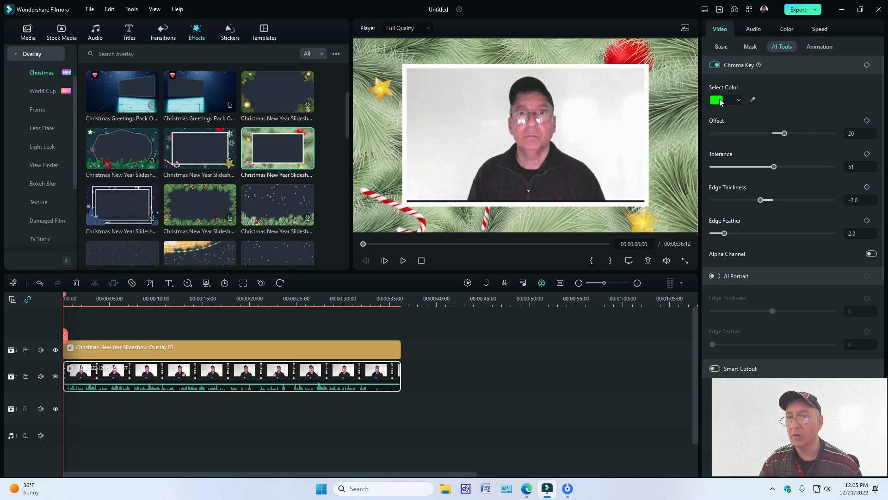
click(715, 277)
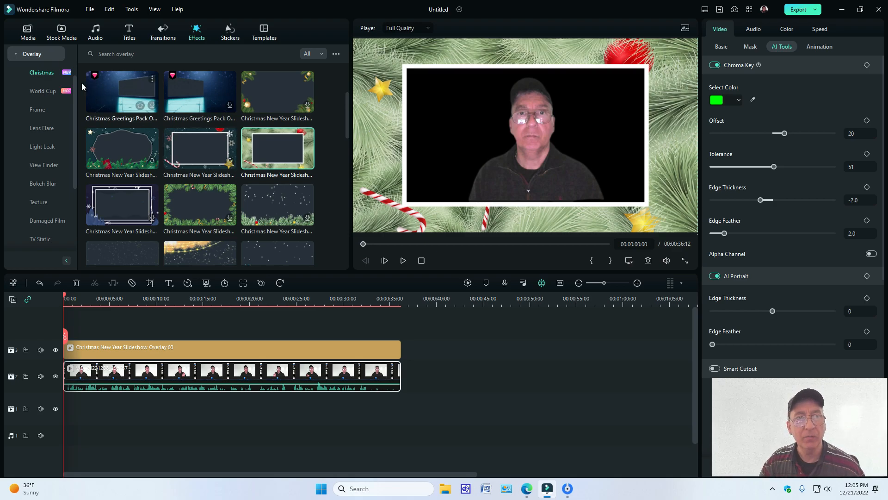
Step: Place home office.PNG from the global media on the empty track beneath the video clip, at the timeline start
click(28, 32)
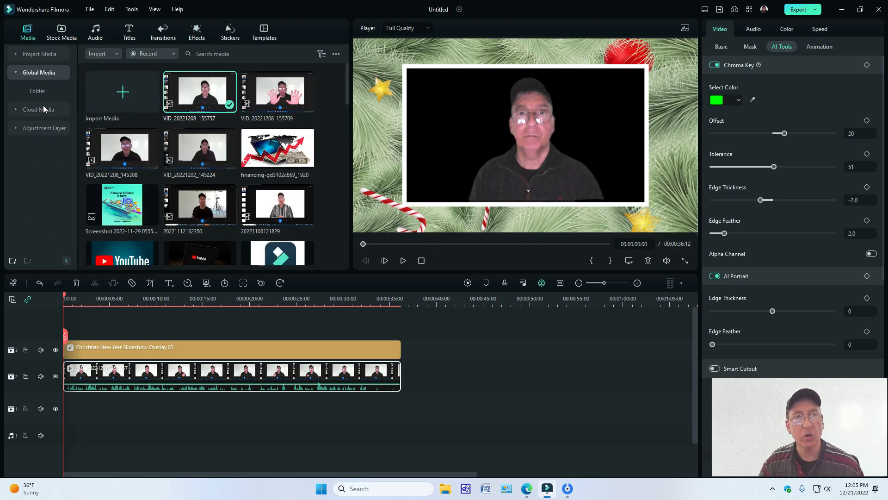
scroll(267, 166, down, 2)
scroll(267, 165, down, 6)
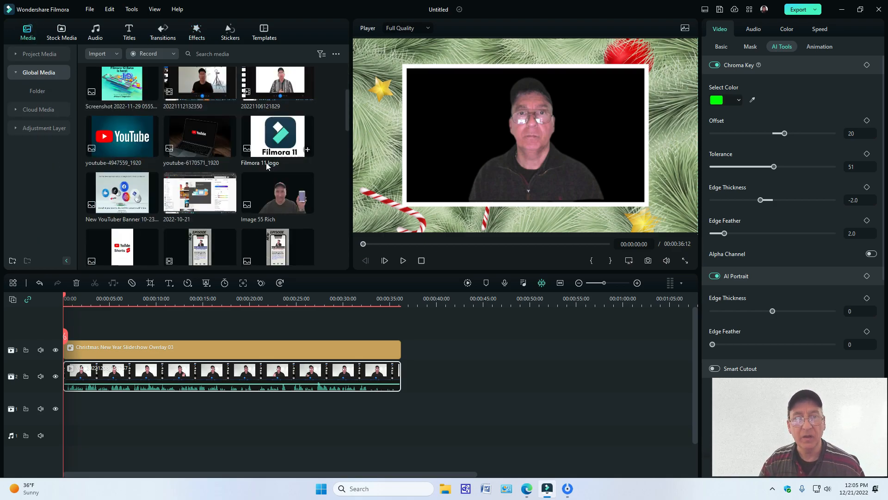
scroll(266, 165, down, 6)
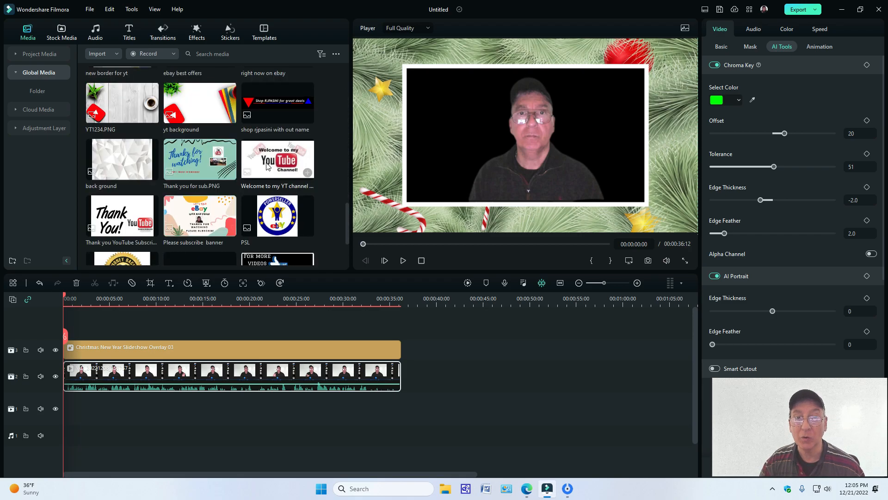
scroll(267, 166, down, 3)
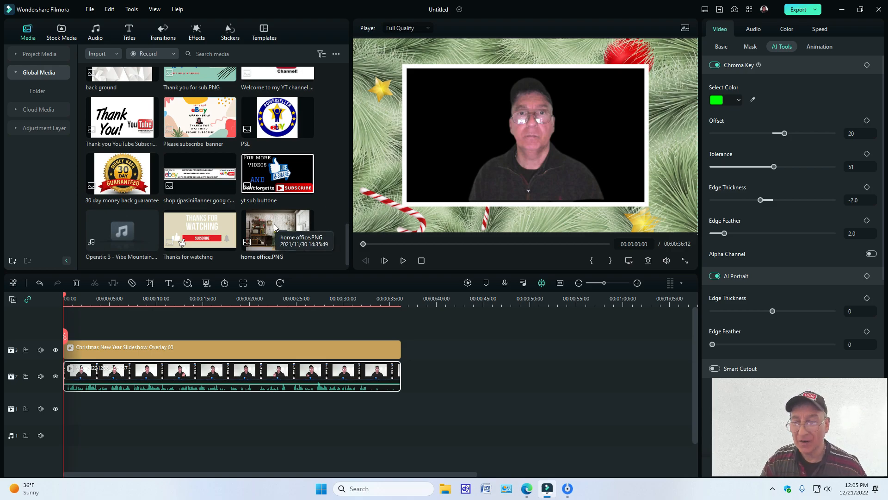
drag(274, 223, 69, 426)
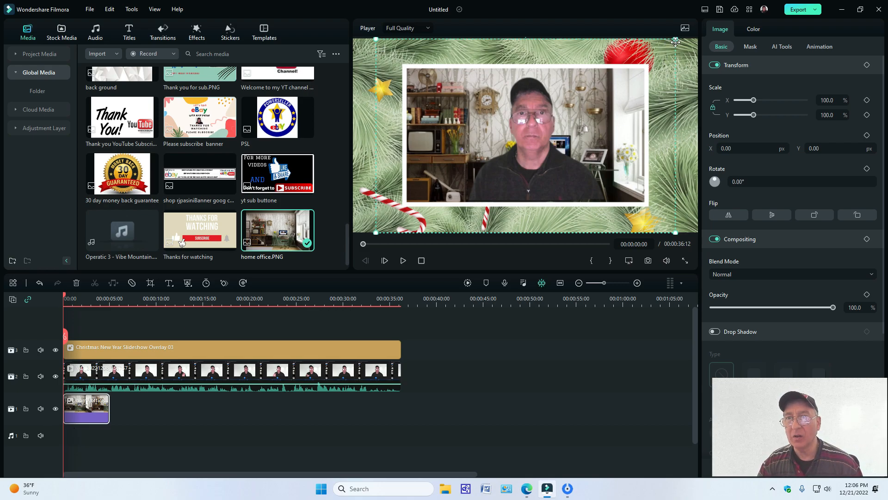
Step: Enlarge the home office image to about 113.7% behind the person and extend it to the video clip's full length
drag(675, 41, 646, 73)
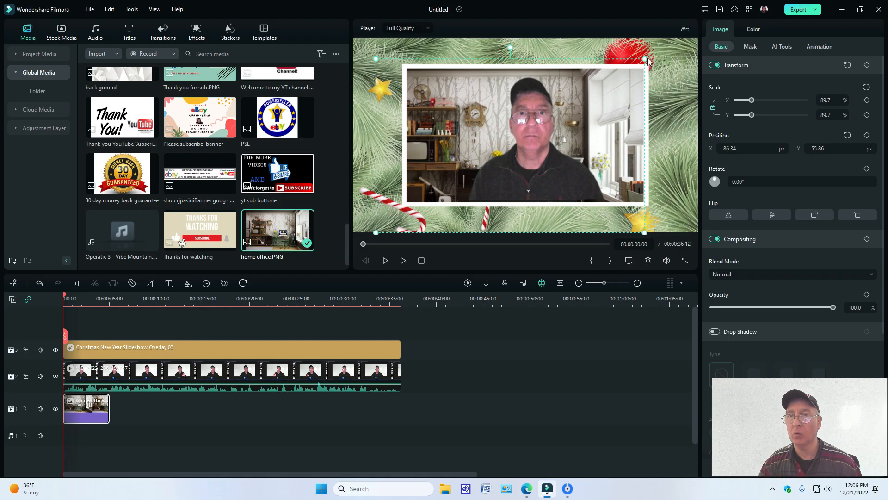
drag(648, 61, 717, 59)
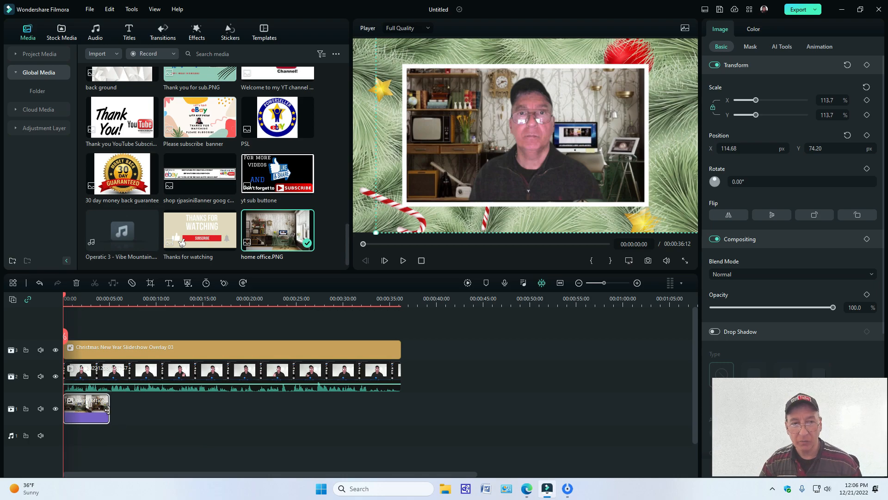
drag(109, 406, 399, 406)
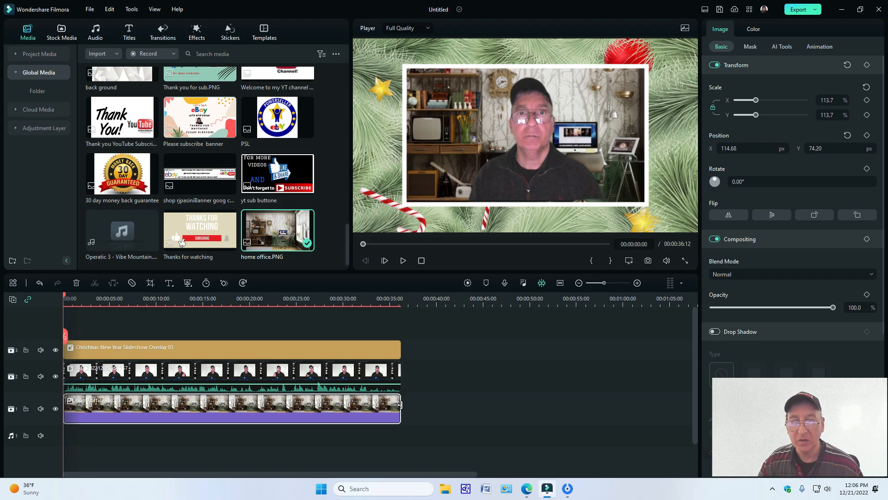
Step: Trim the home office image short of the video clip's end and stretch it back to match the clip
drag(402, 405, 368, 406)
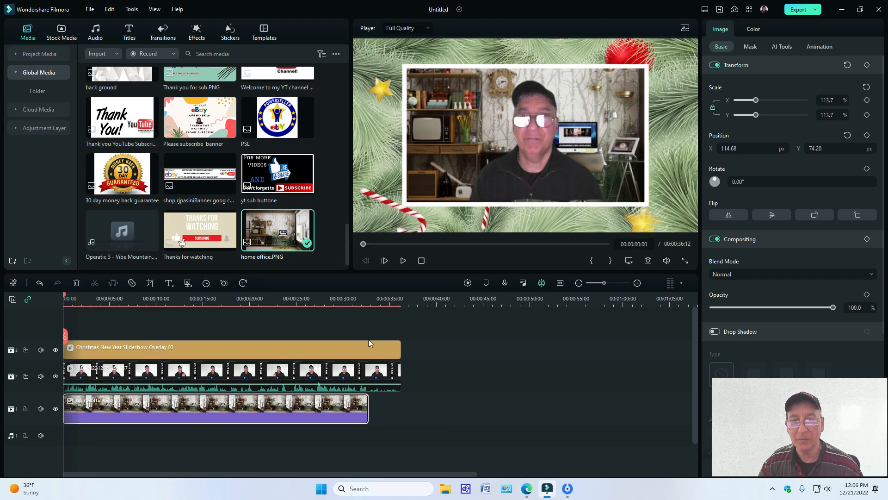
click(362, 331)
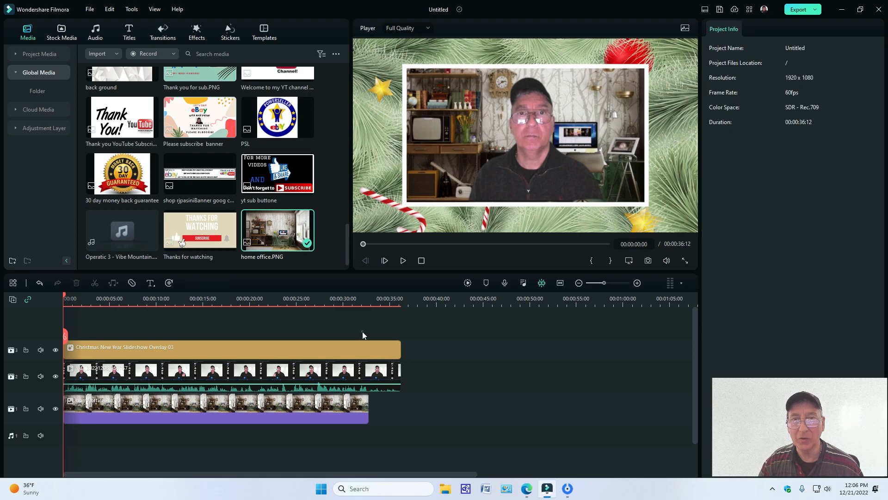
click(364, 301)
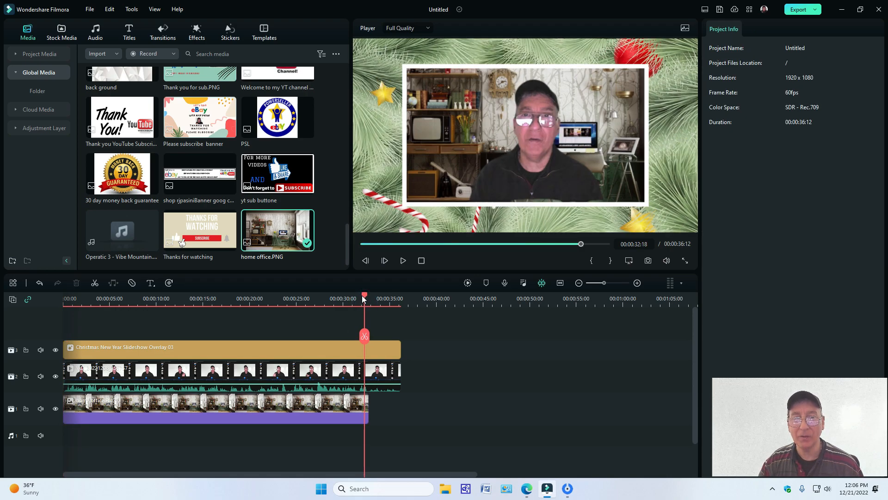
drag(365, 299, 335, 300)
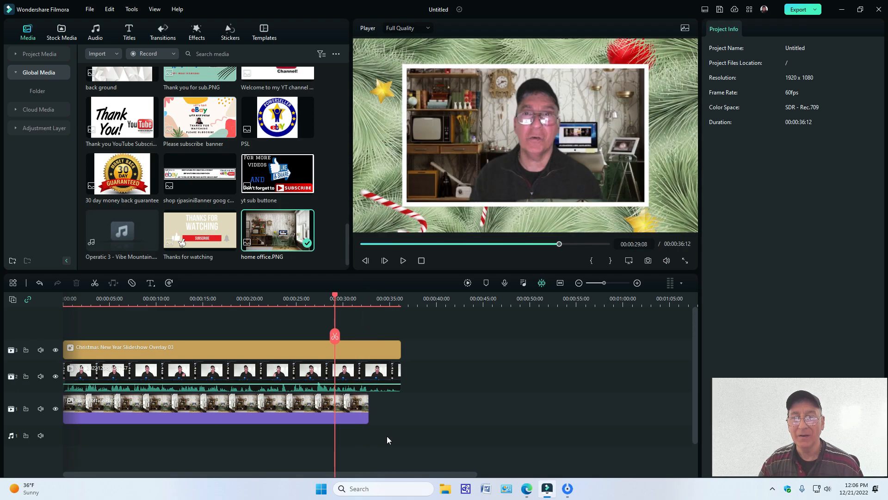
drag(368, 409, 401, 405)
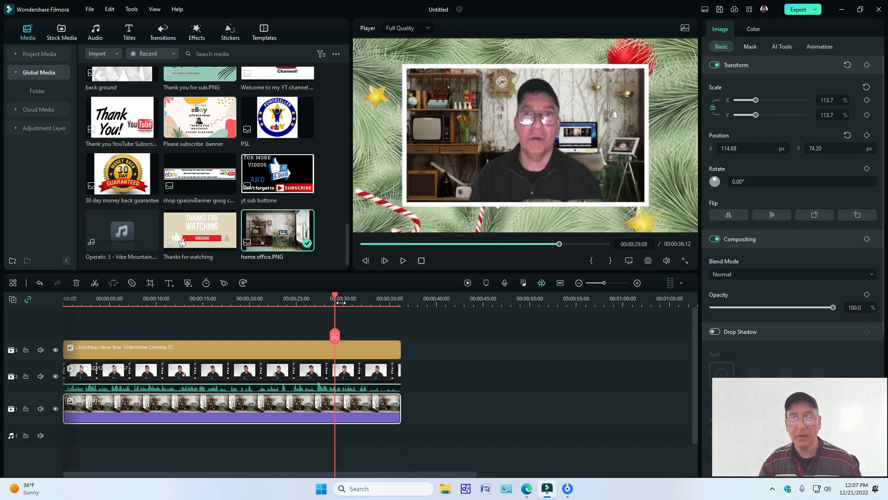
Step: Play the framed composition from the timeline start for about 12 seconds and return the playhead to the start
drag(560, 244, 358, 250)
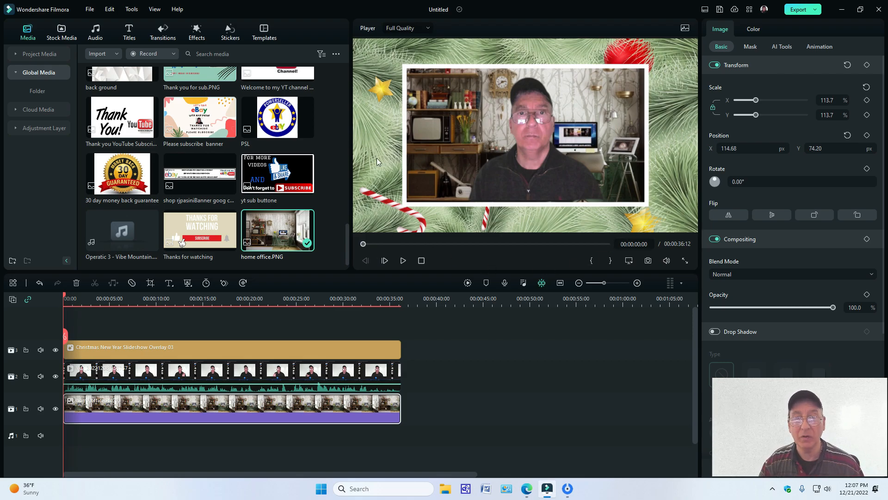
click(402, 261)
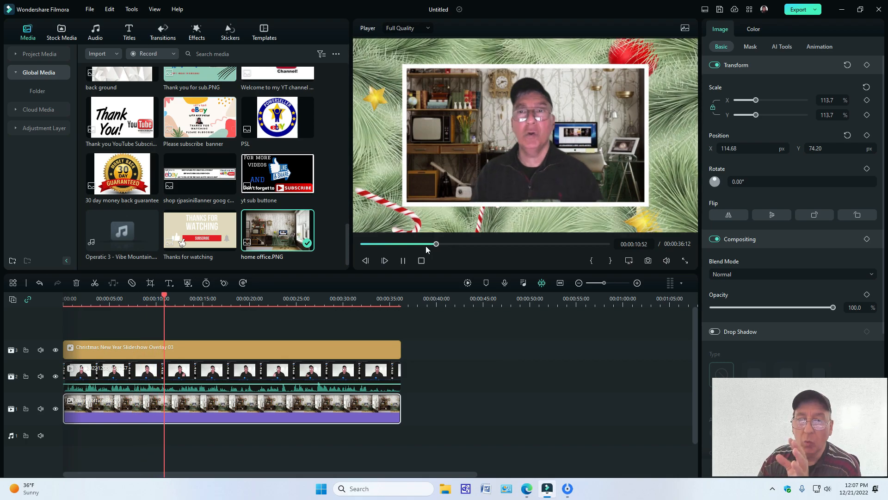
click(403, 261)
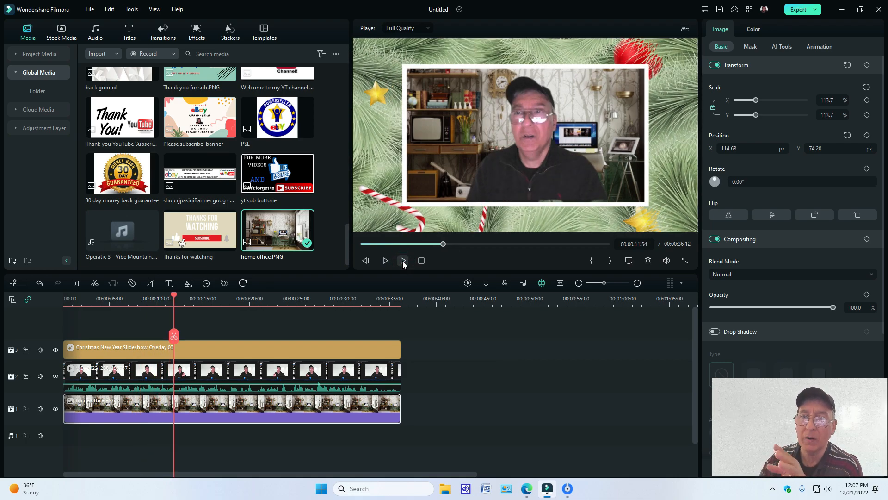
drag(443, 244, 331, 250)
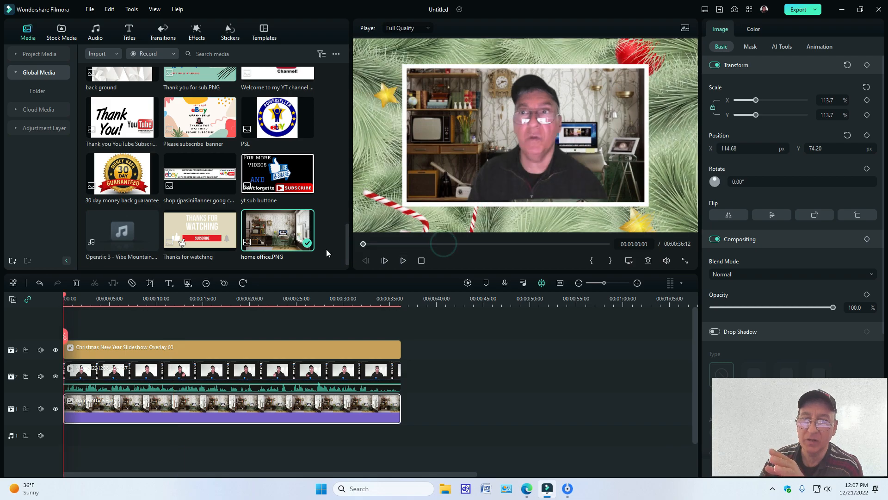
Step: Render the timeline preview, play the whole composition, and return the playhead to the start
click(468, 284)
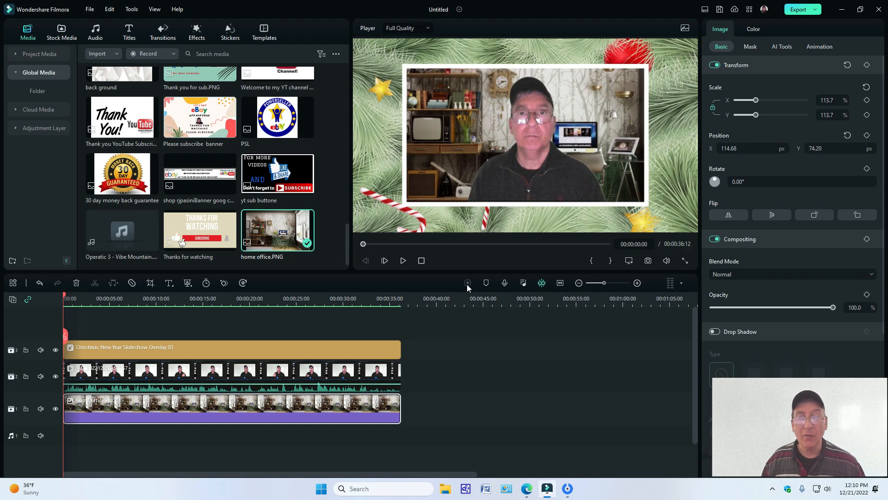
click(402, 260)
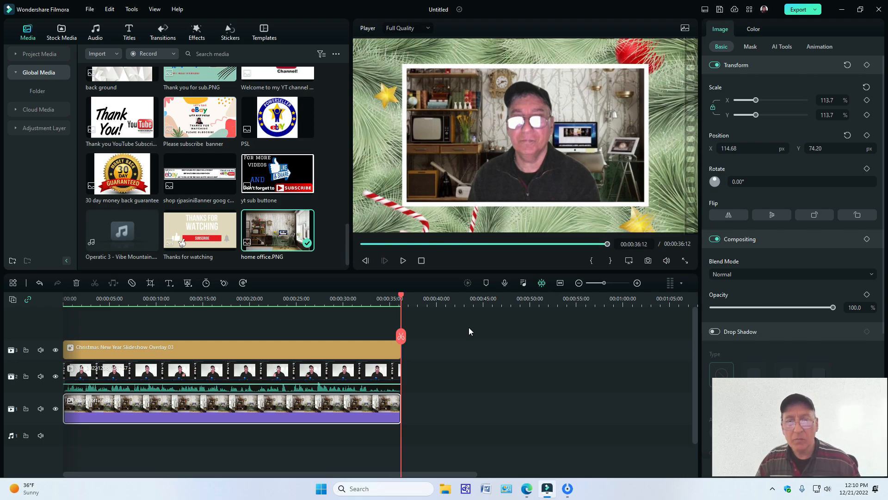
drag(401, 297, 60, 321)
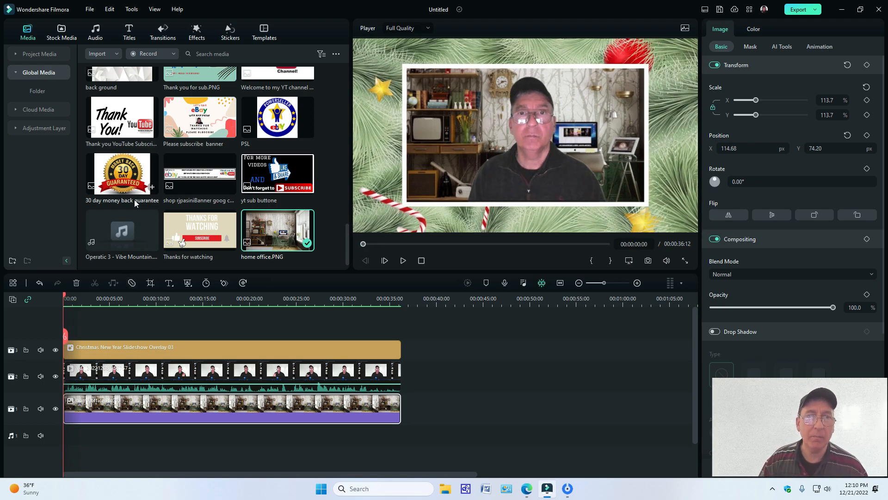
Step: Insert the "back ground" image at the start of the lowest video track and cut the home office image
scroll(139, 198, up, 3)
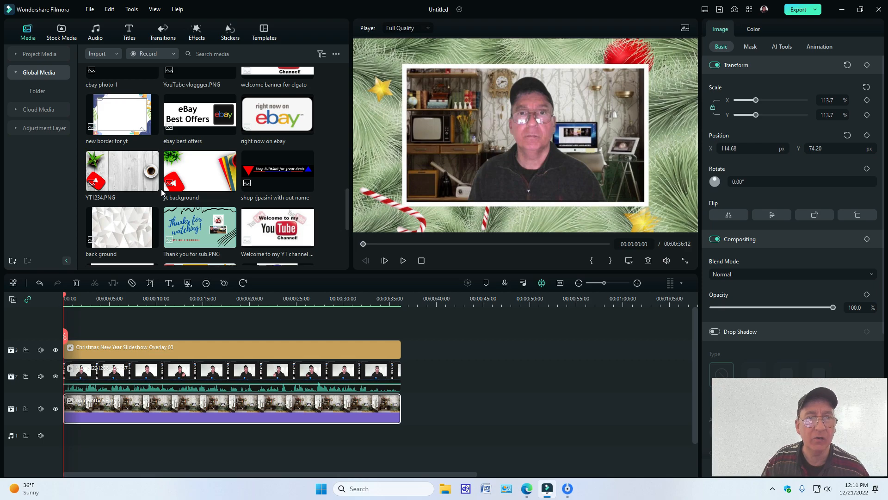
drag(129, 223, 64, 419)
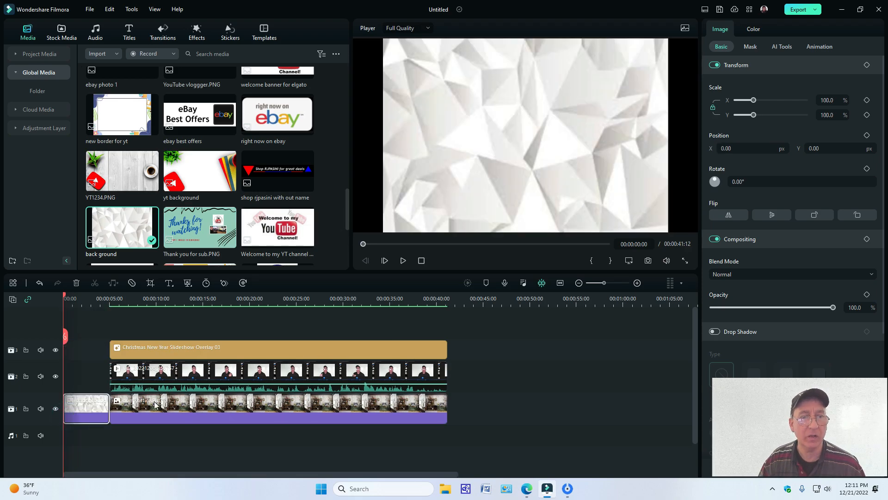
right_click(188, 407)
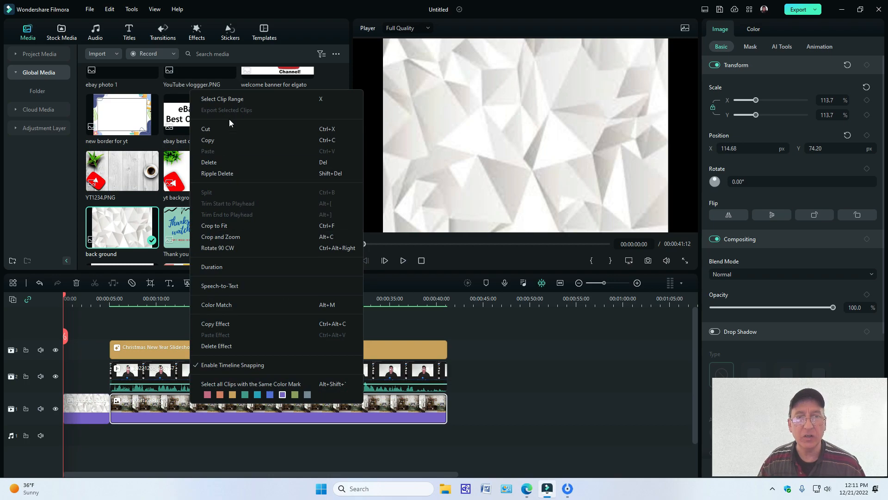
click(223, 132)
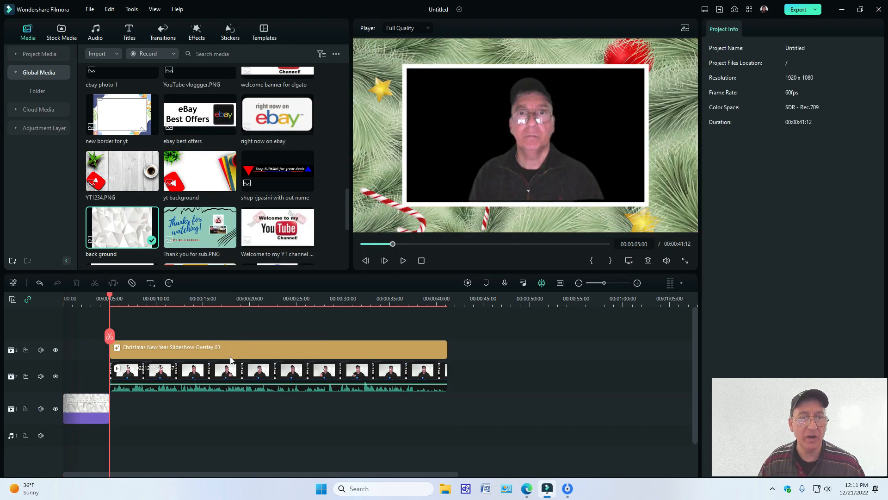
Step: Move the Christmas overlay and the video clip back to the timeline start and preview them over the white polygon background
drag(231, 359, 185, 360)
drag(113, 384, 68, 384)
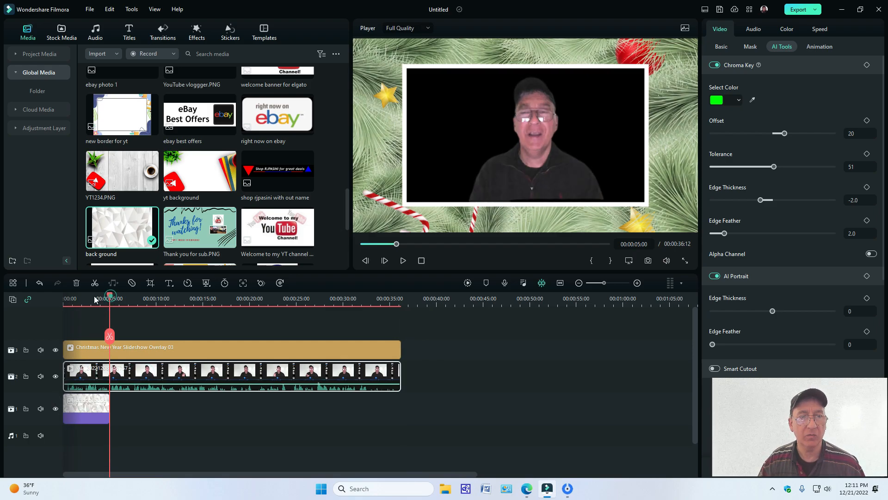
click(78, 300)
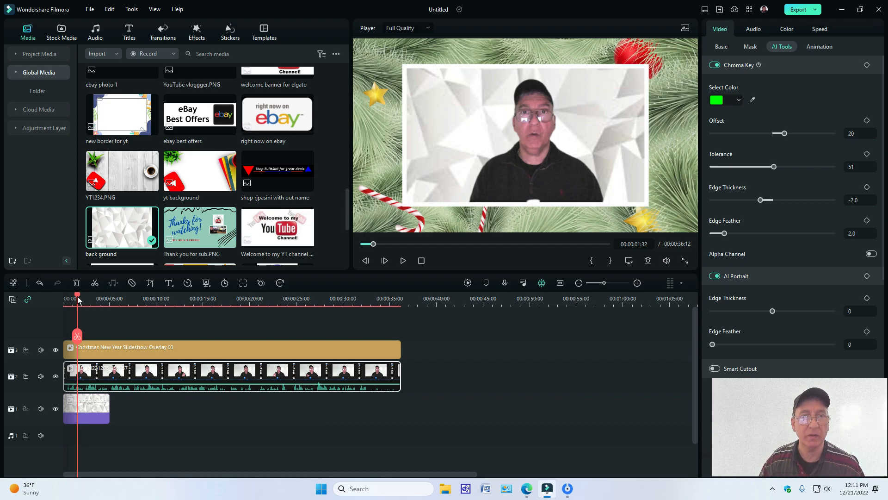
Step: Undo the background swap and clip moves, restoring the home office image, and return the playhead to the start
click(40, 285)
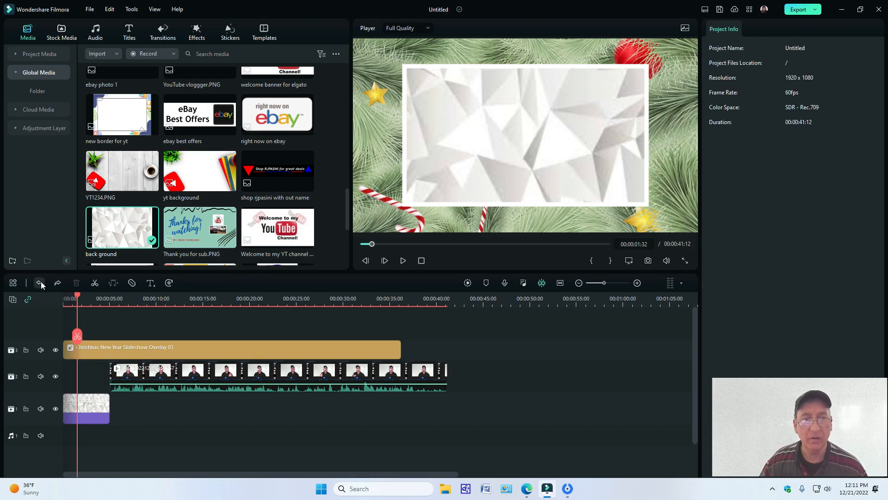
click(40, 283)
click(40, 284)
click(40, 285)
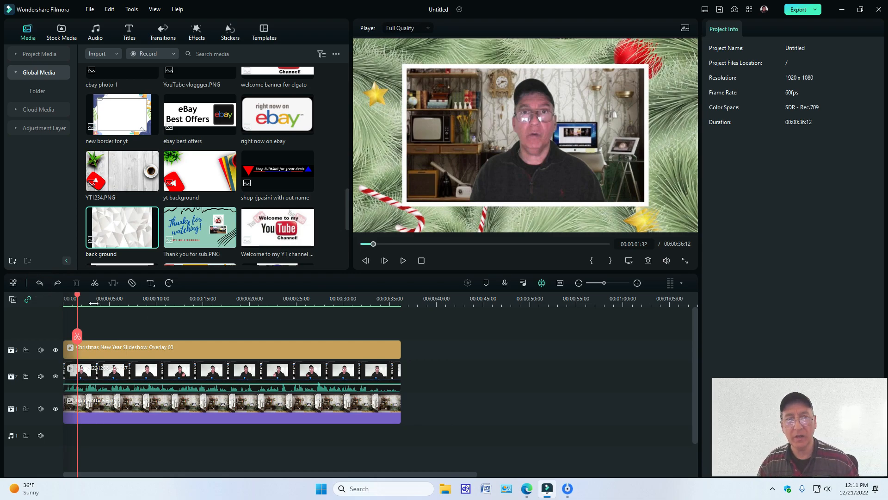
drag(77, 298, 43, 292)
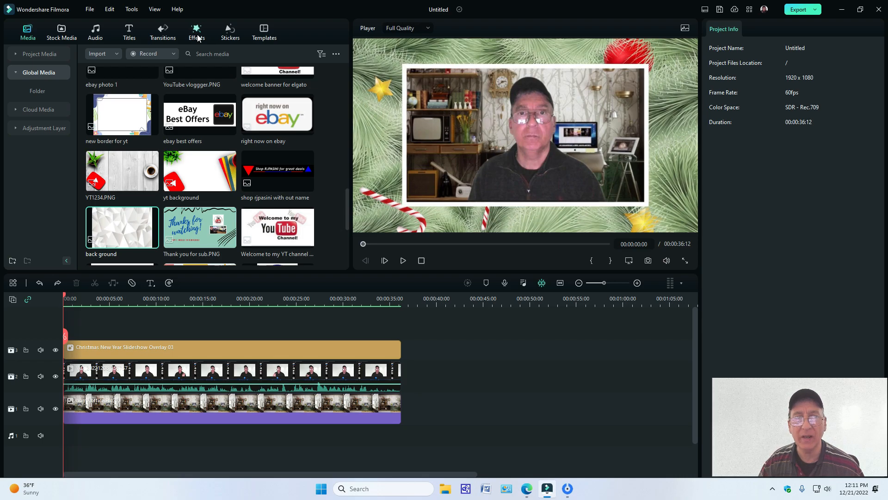
Step: Browse the Filmstock transition packs and show the Shake It Up Pack transitions
click(162, 32)
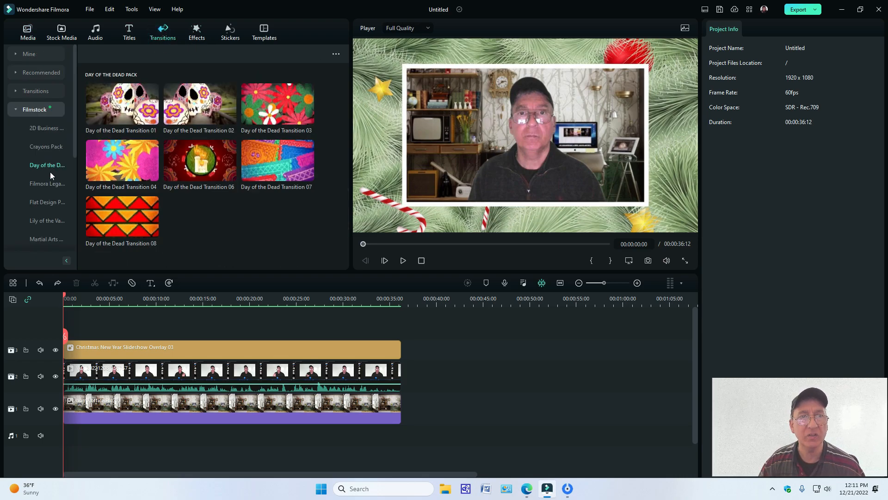
scroll(50, 174, down, 3)
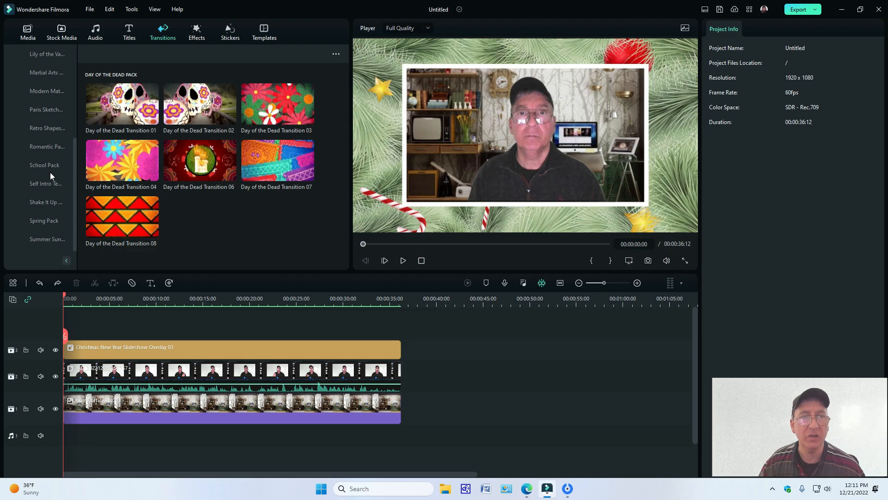
click(53, 201)
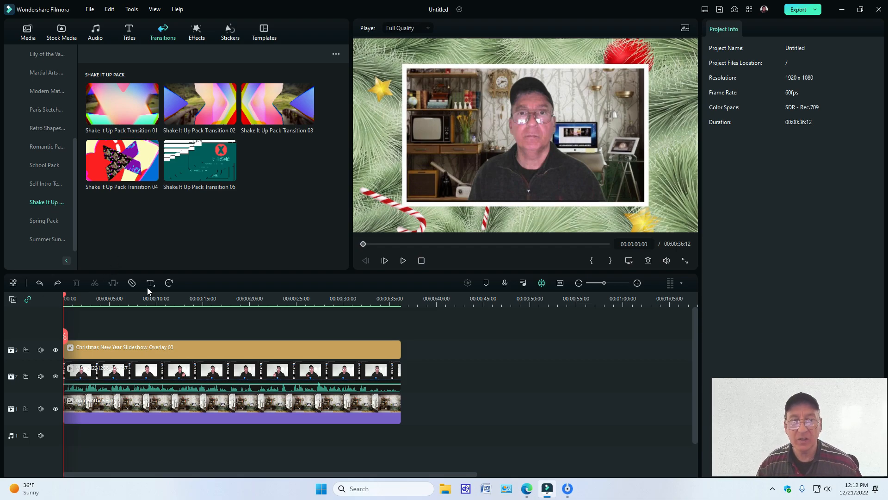
Step: Cut the Christmas overlay and the home office image from the timeline, leaving only the video clip
right_click(142, 353)
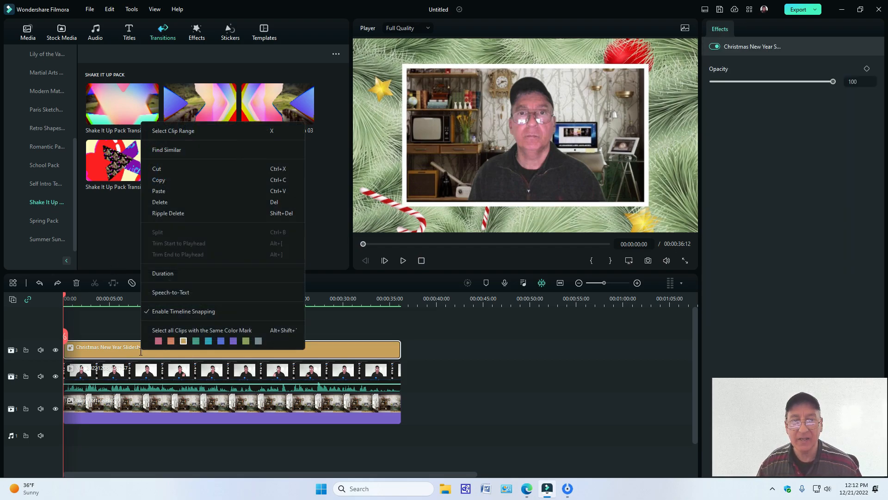
click(168, 169)
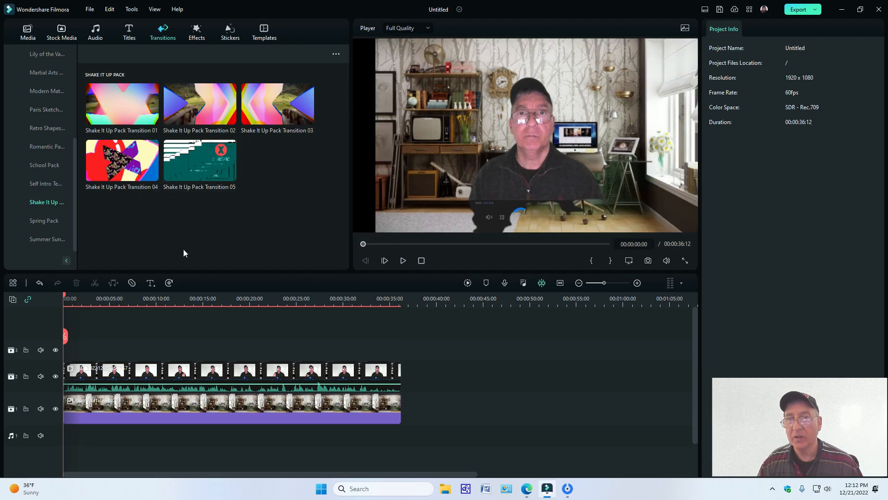
right_click(213, 396)
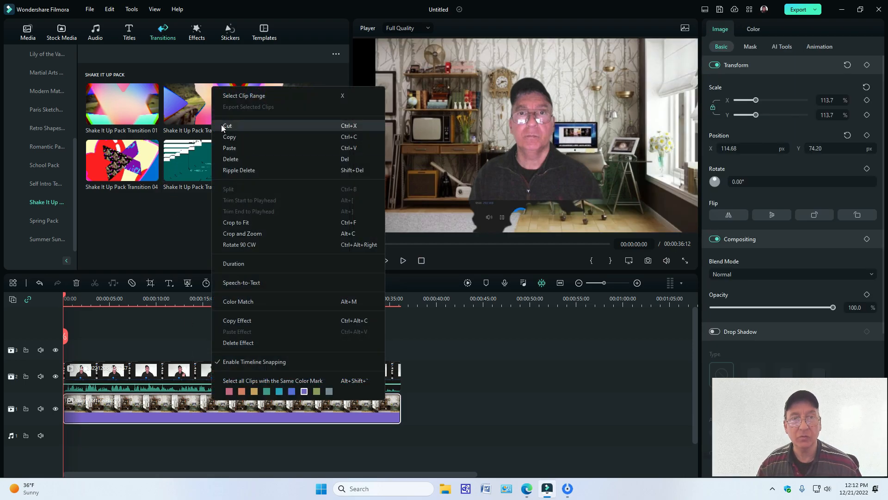
click(221, 124)
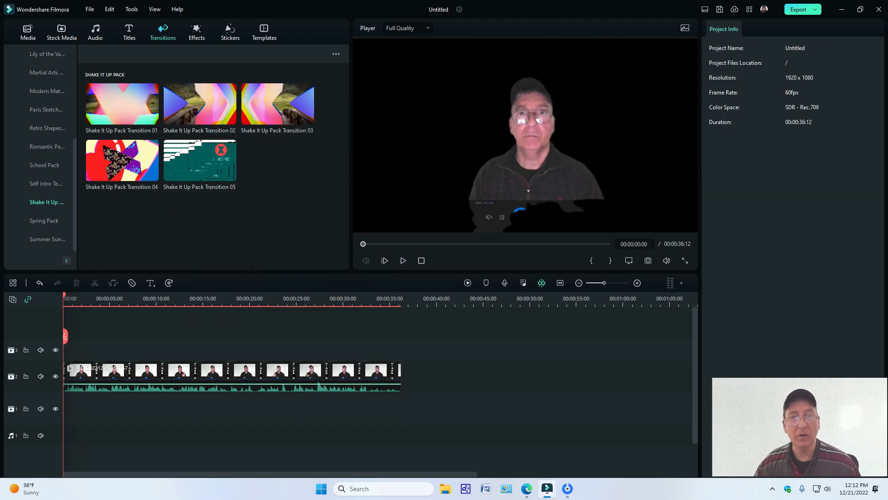
Step: Turn off Chroma Key on the video clip and reset its AI tools to bring back the original background
click(284, 370)
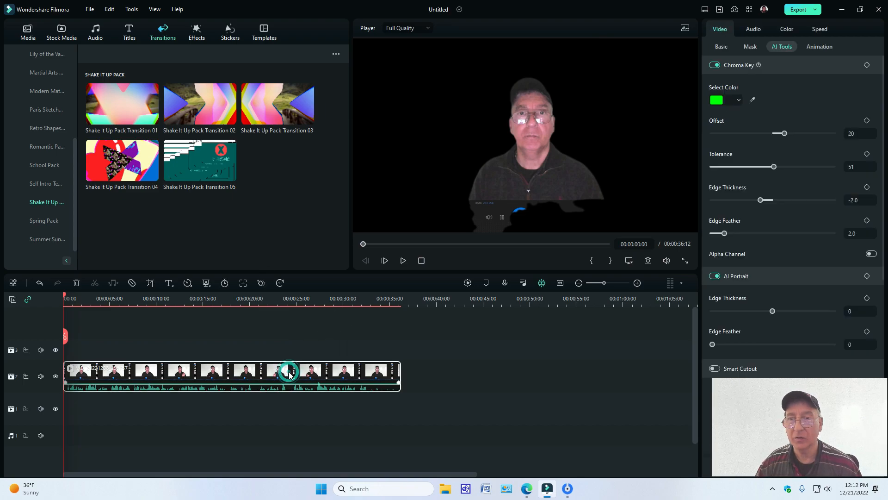
click(715, 65)
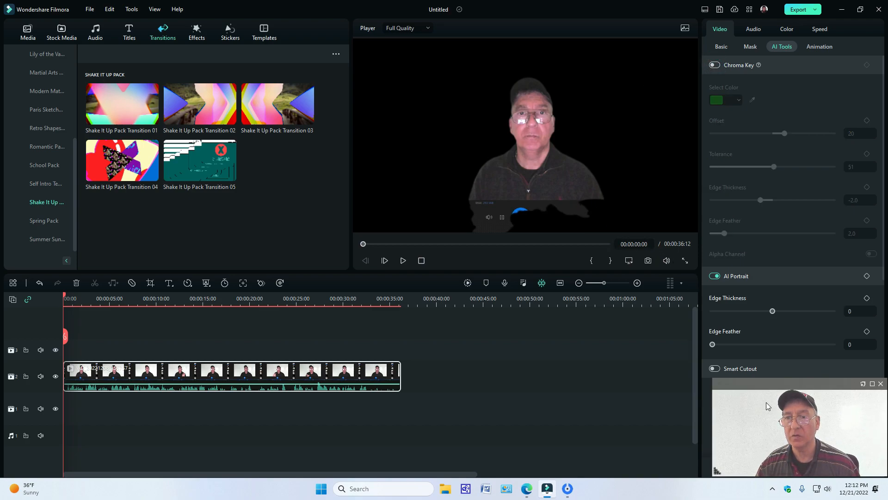
drag(759, 406, 519, 409)
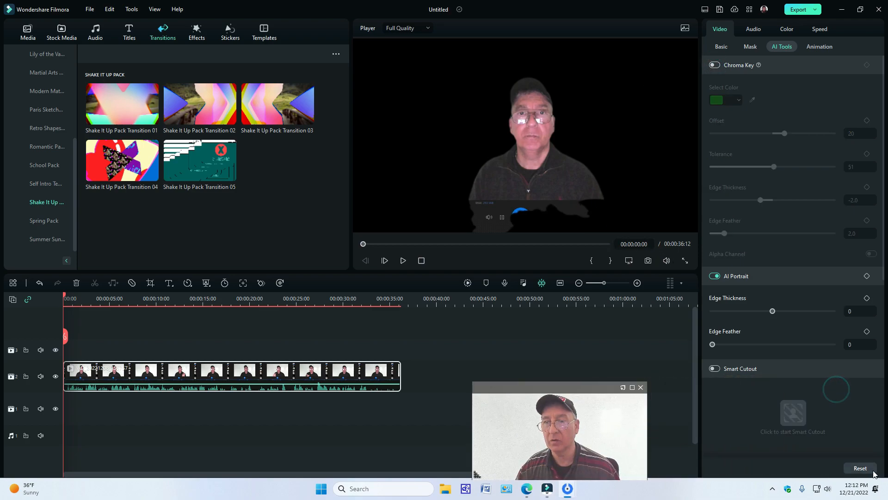
click(856, 468)
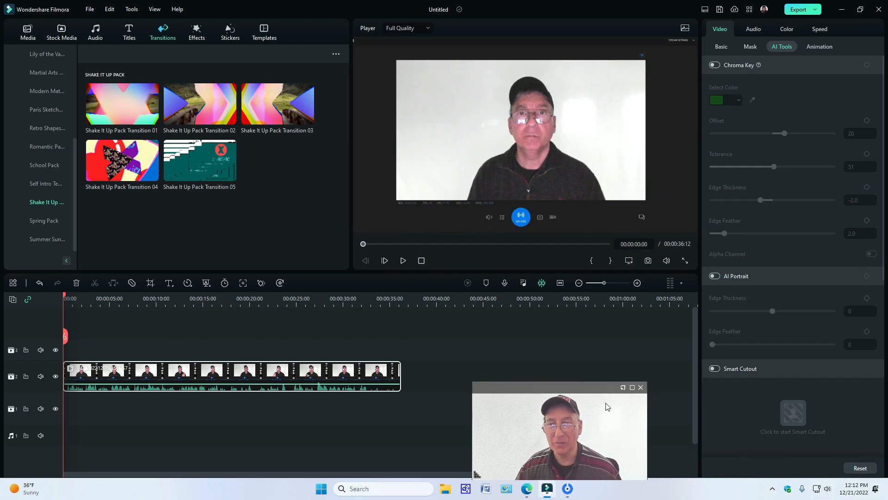
drag(607, 387, 647, 380)
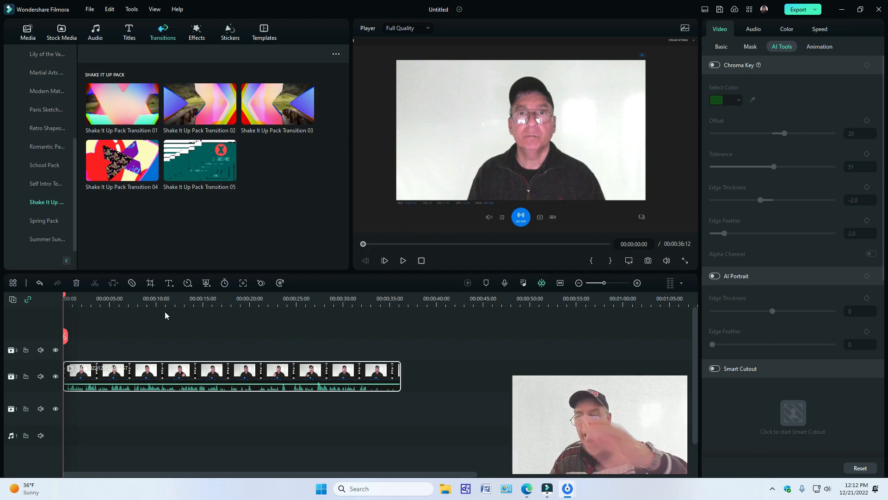
Step: Undo the AI tools reset and the cuts of the home office image and Christmas overlay, and dismiss the account window
click(39, 285)
click(40, 284)
click(39, 284)
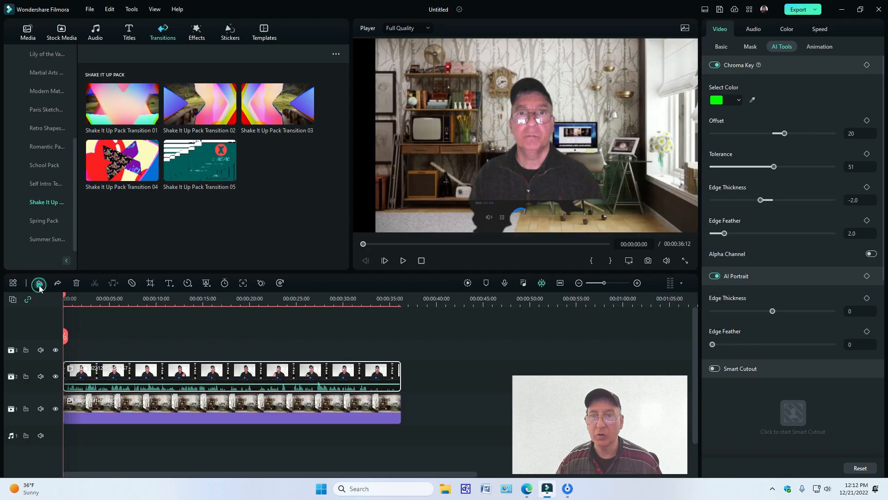
click(40, 285)
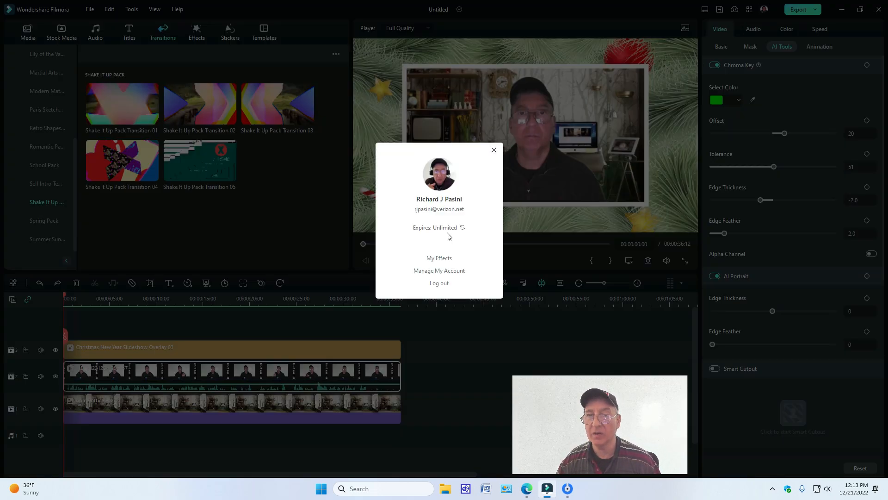
click(494, 150)
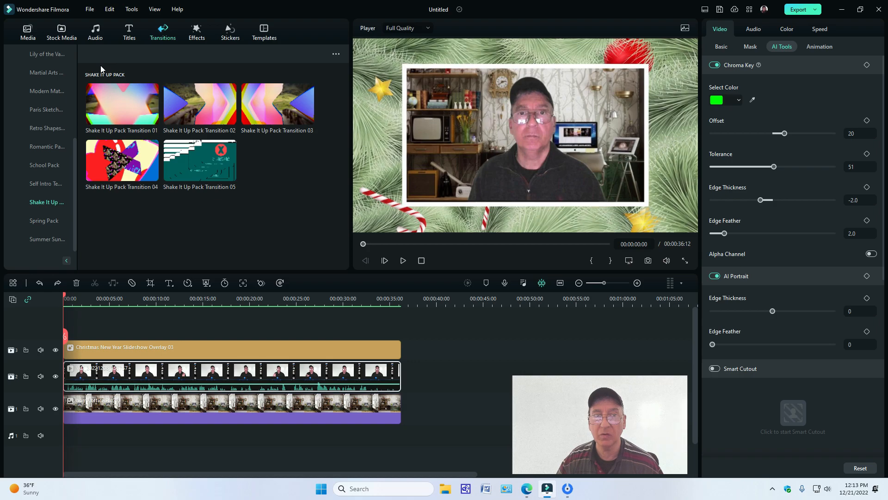
Step: Browse the Pexels stock videos to examine the available background footage
click(57, 37)
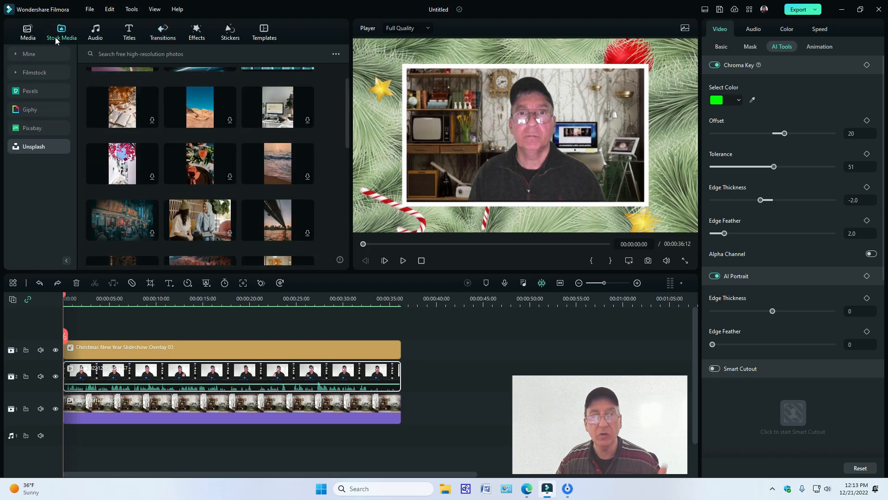
click(29, 91)
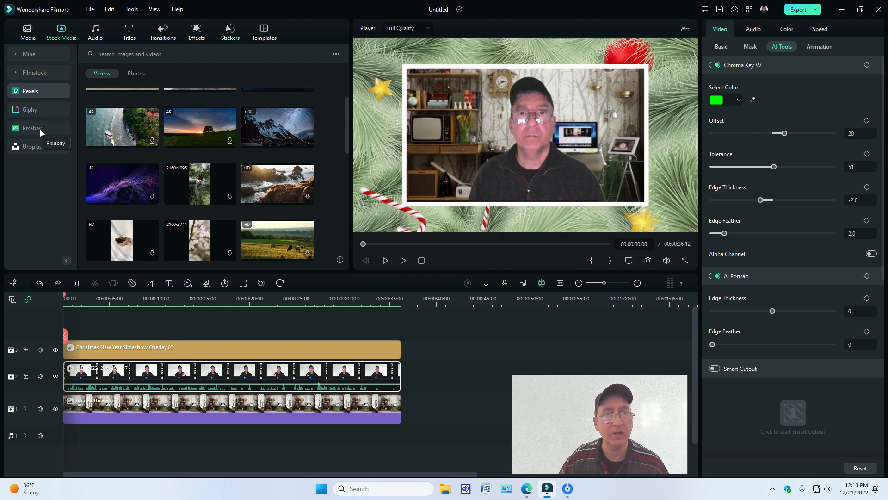
scroll(274, 154, down, 3)
scroll(274, 154, down, 8)
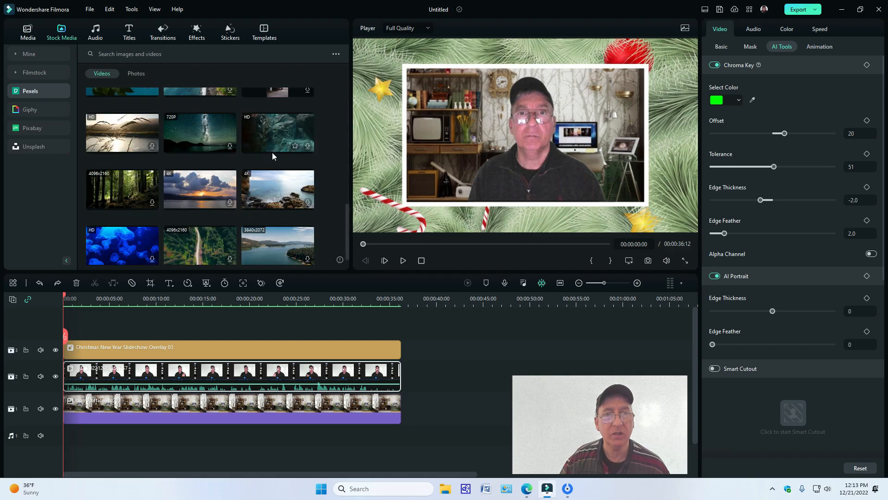
scroll(274, 156, down, 3)
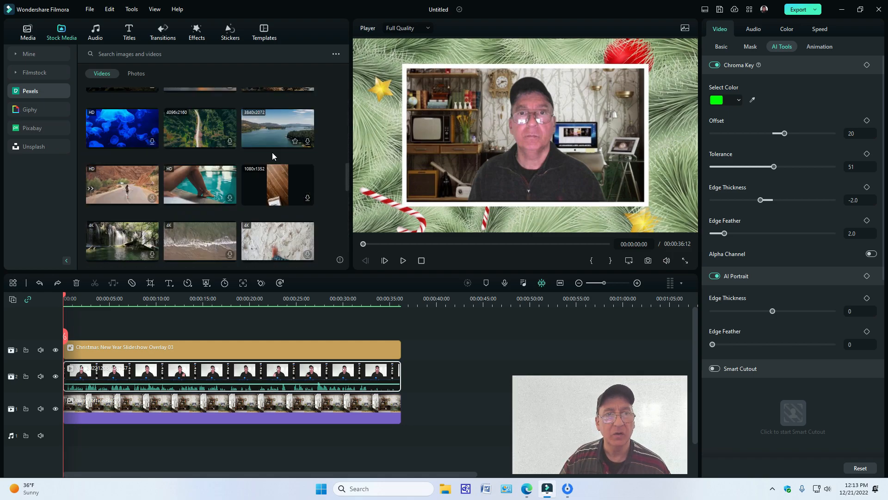
scroll(278, 153, down, 3)
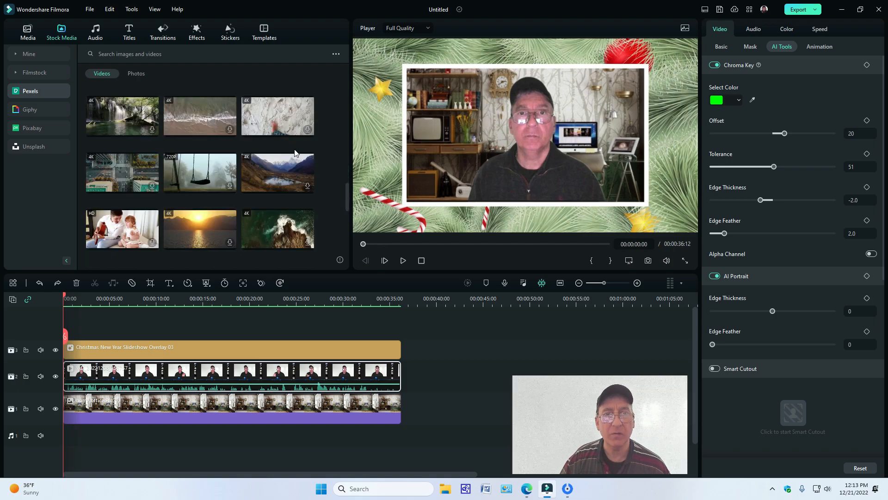
scroll(295, 154, down, 5)
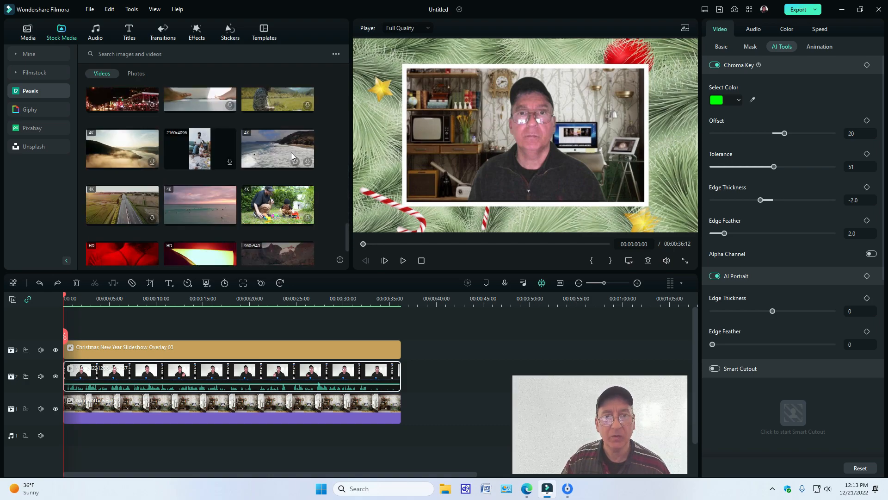
scroll(293, 156, down, 1)
scroll(292, 149, down, 6)
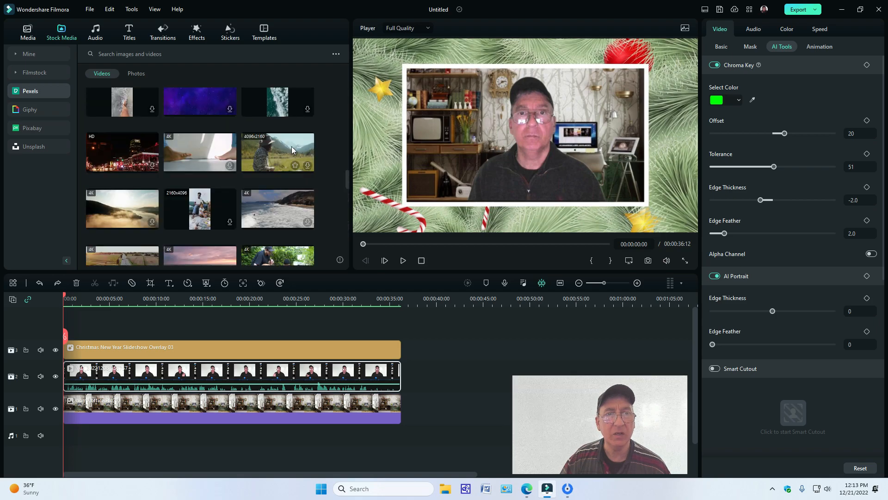
scroll(292, 149, up, 2)
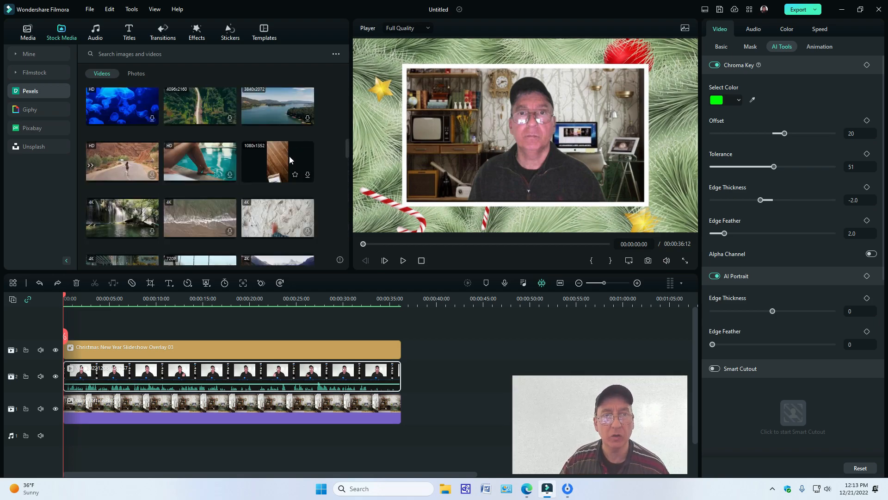
scroll(289, 160, up, 1)
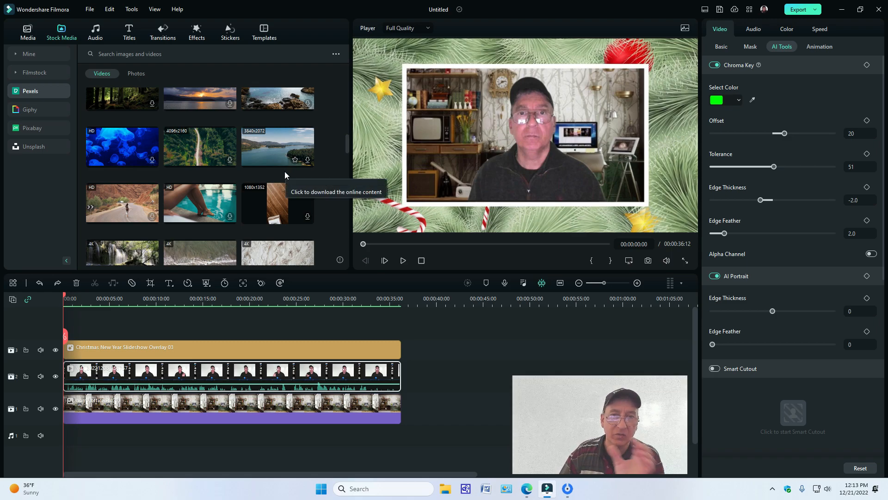
Step: Look through the Pixabay stock videos and the Unsplash photos
click(26, 110)
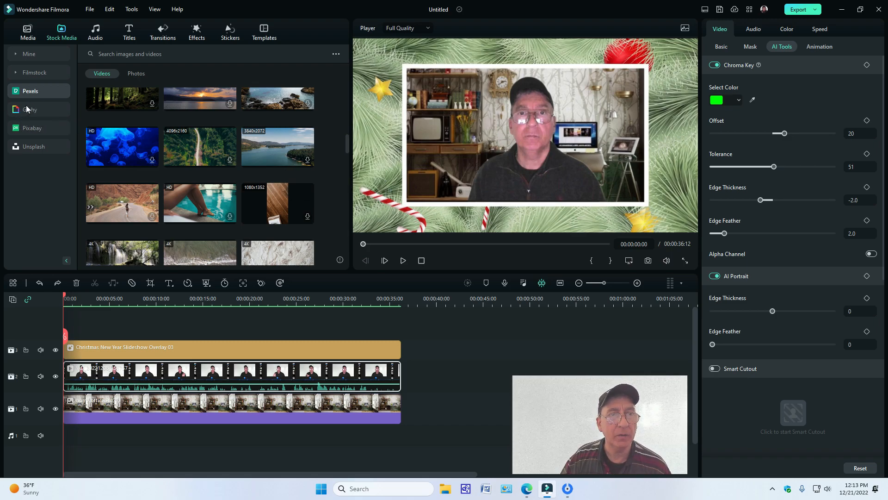
click(30, 128)
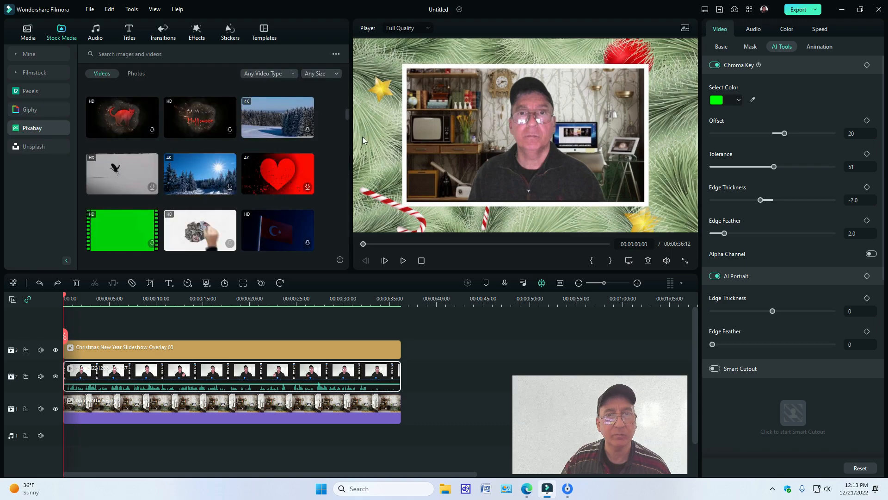
drag(347, 119, 321, 161)
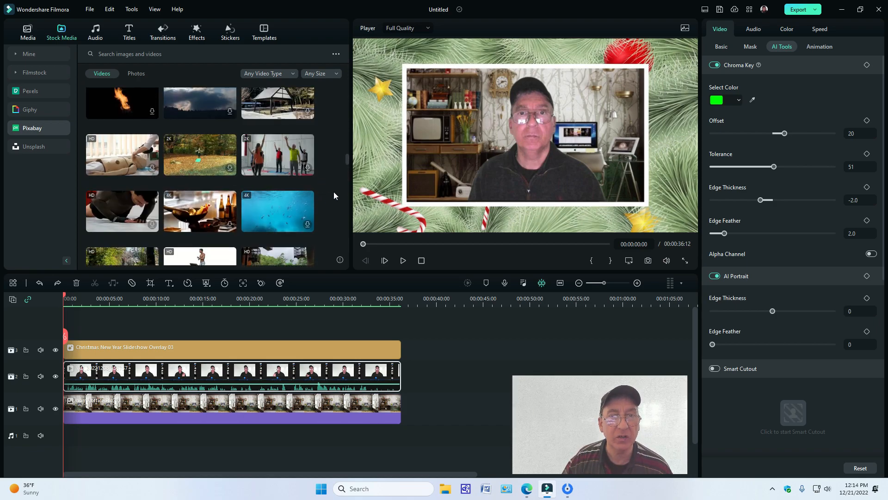
drag(346, 157, 346, 151)
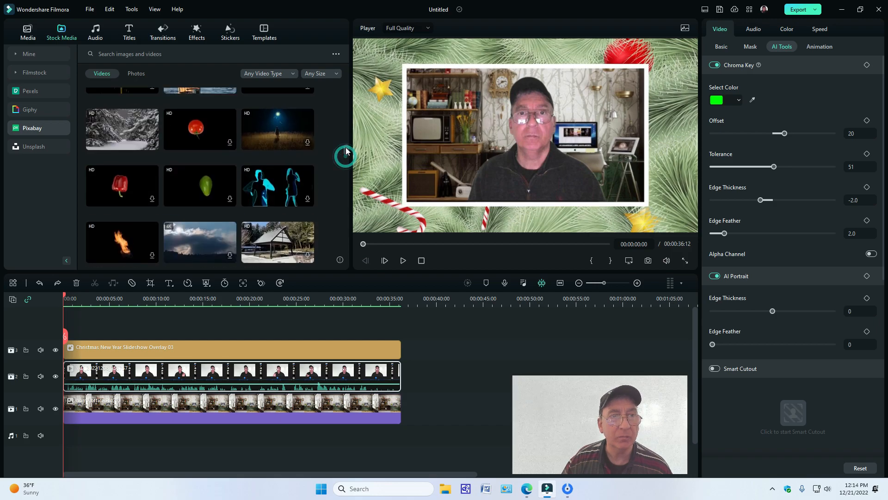
click(31, 147)
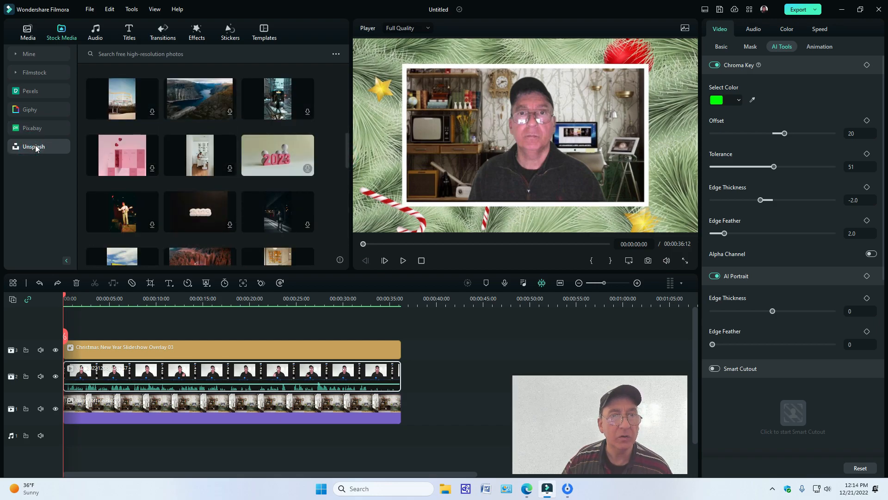
Step: Download the 4K aerial coastline video from the Pexels stock library at maximum resolution
click(28, 91)
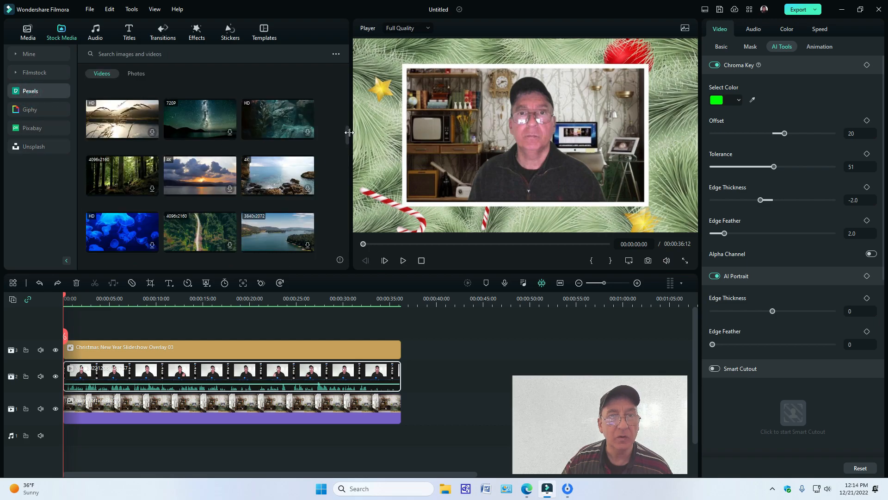
drag(346, 135, 346, 125)
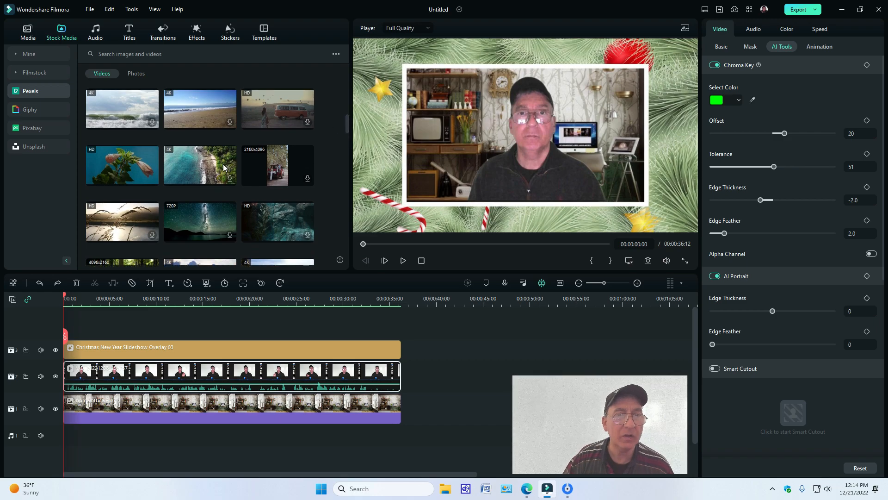
click(197, 168)
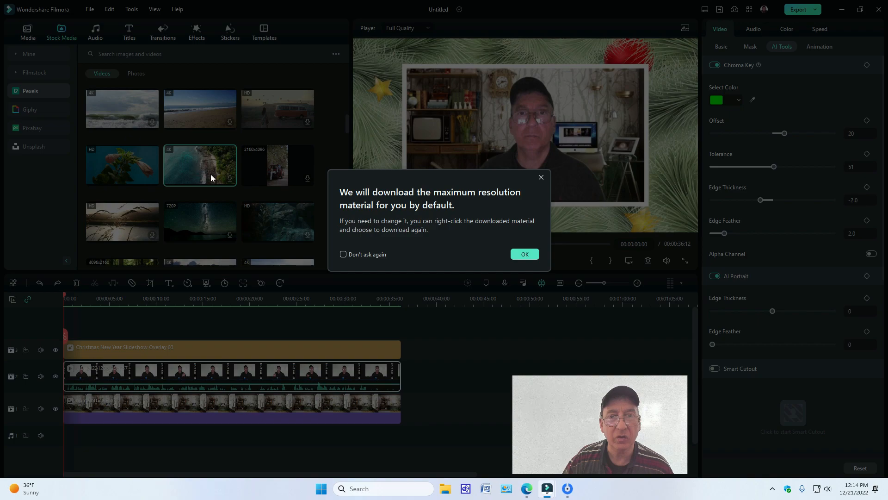
click(517, 254)
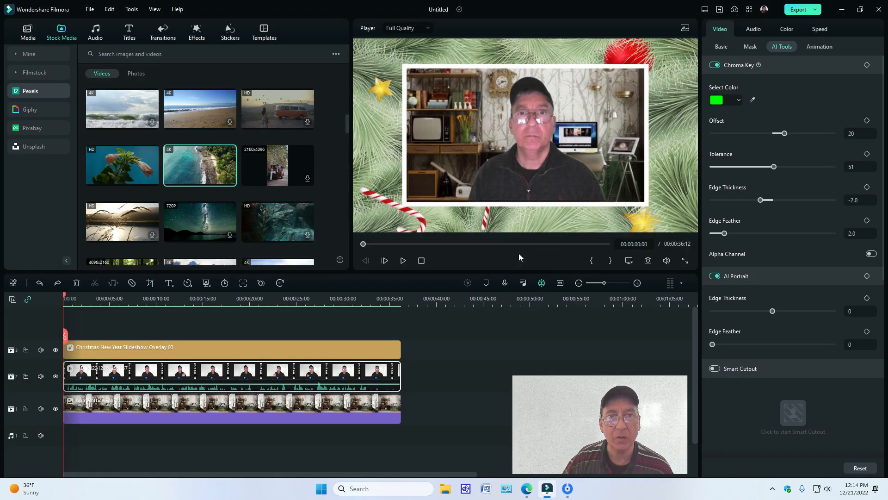
Step: Insert the 4K sandy beach stock video at the start of the first video track, ahead of the existing clips
drag(209, 114, 68, 447)
click(529, 253)
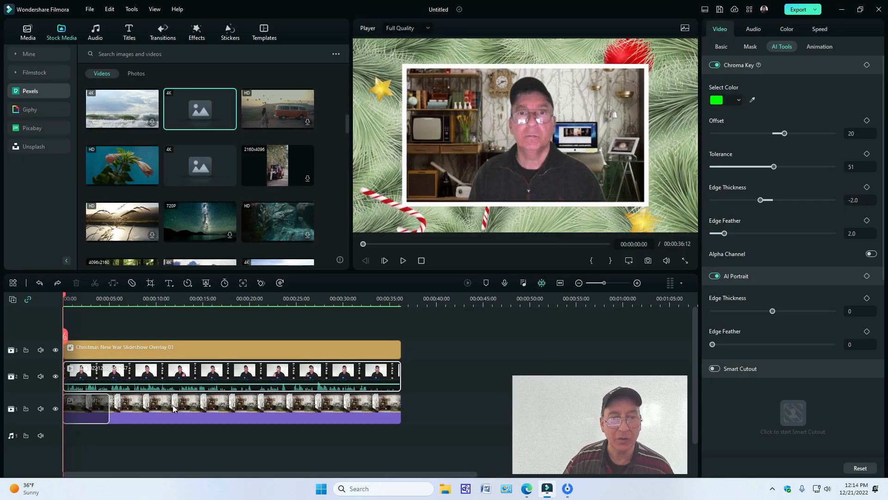
right_click(173, 404)
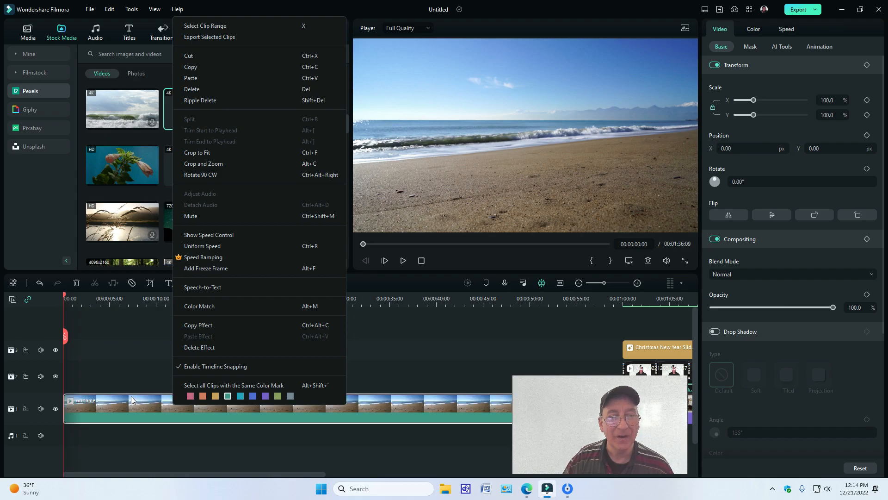
click(405, 344)
Step: Play the beach clip for a few seconds, move the floating webcam window off the timeline, and pause playback
click(403, 261)
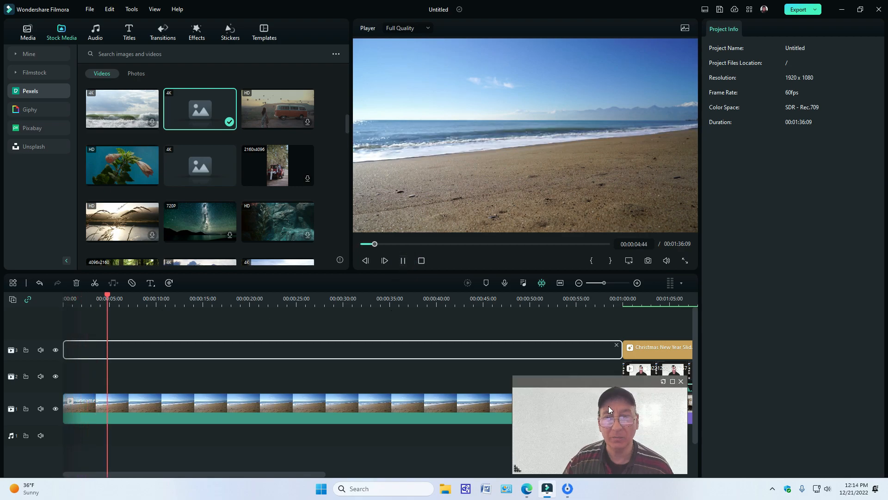
drag(565, 381, 787, 397)
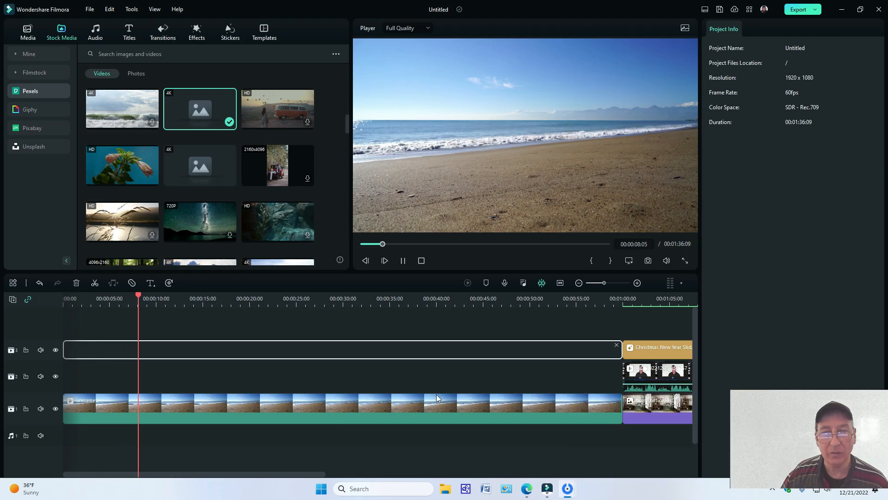
click(423, 392)
drag(379, 407, 353, 414)
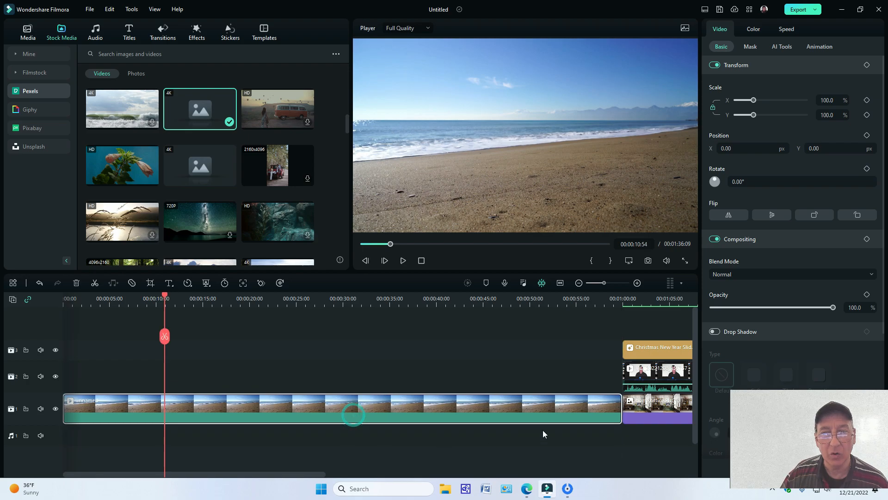
Step: Cut the home office image and move the Christmas overlay and the presenter clip to the timeline start, stacked above the beach video
right_click(629, 407)
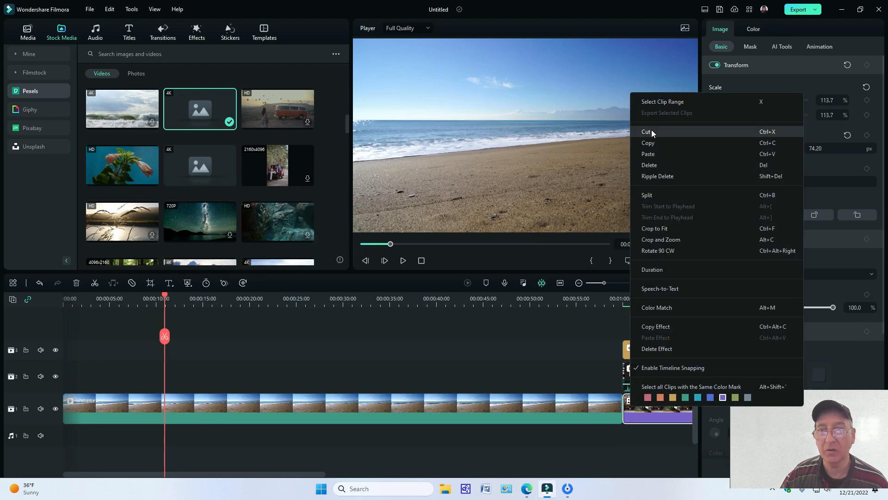
click(651, 131)
drag(650, 347, 88, 342)
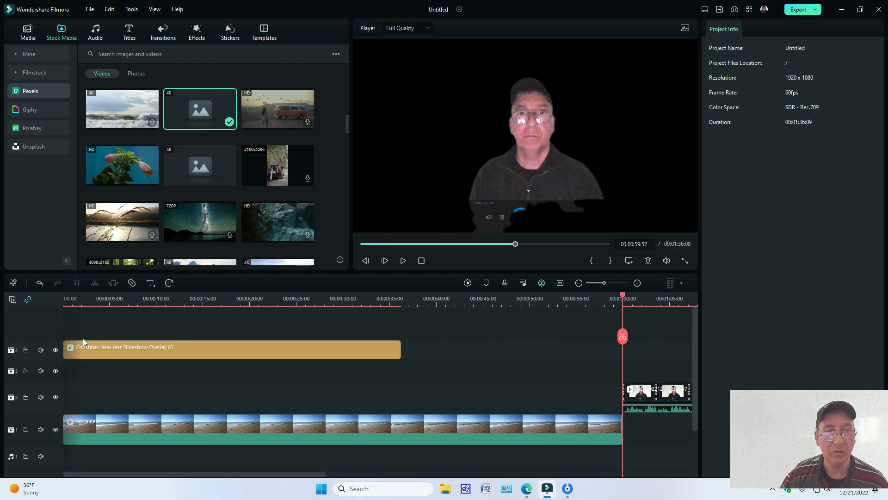
drag(671, 406, 42, 391)
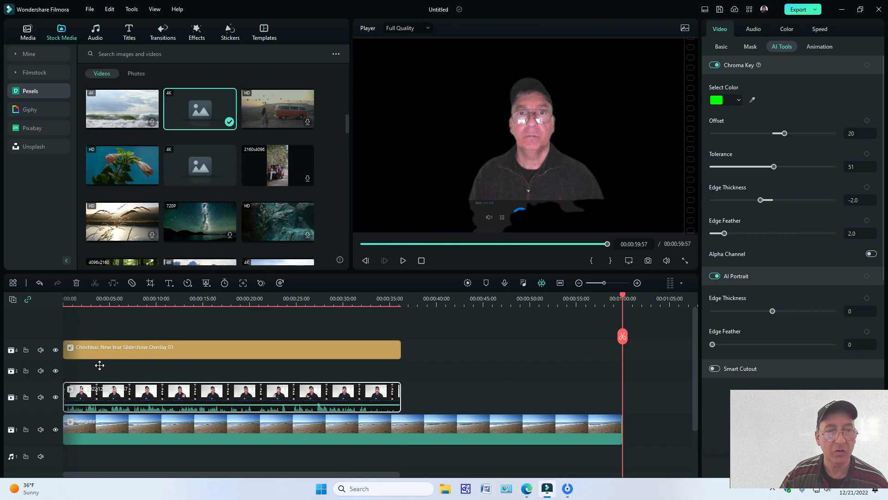
drag(100, 365, 98, 371)
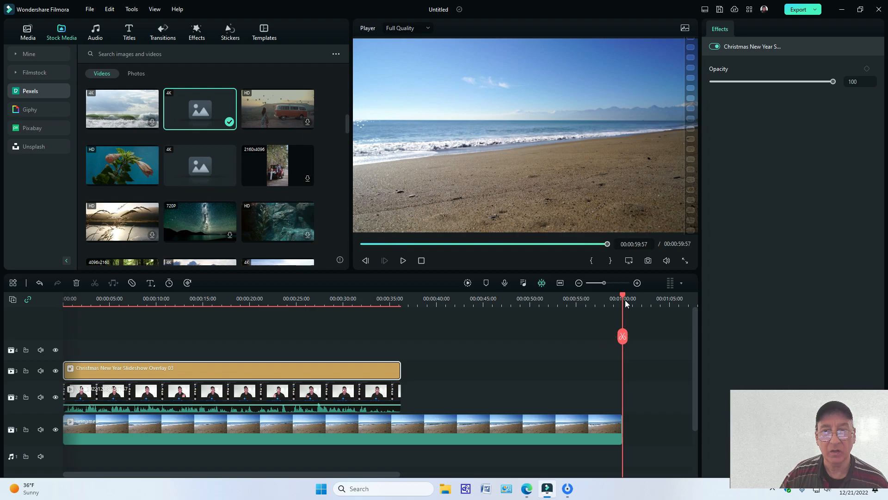
Step: Split the beach video at 00:00:36:13, where the presenter clip ends, and cut the remaining part
scroll(618, 296, down, 2)
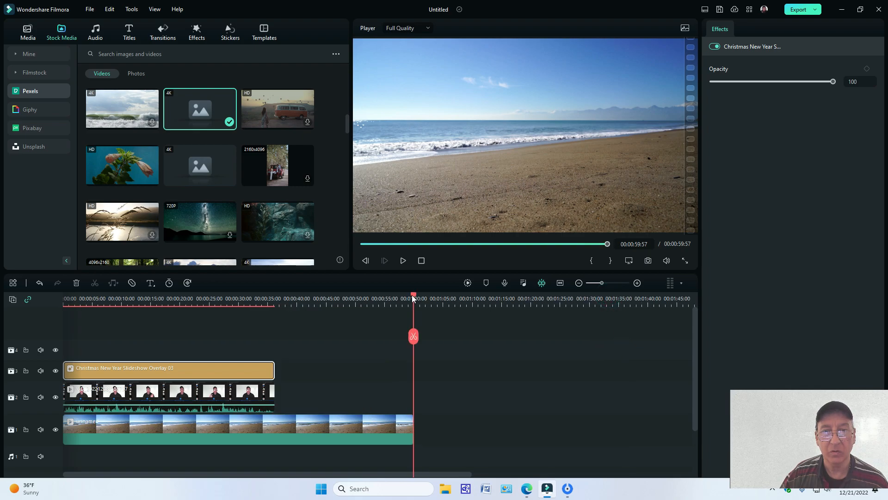
drag(410, 294, 48, 304)
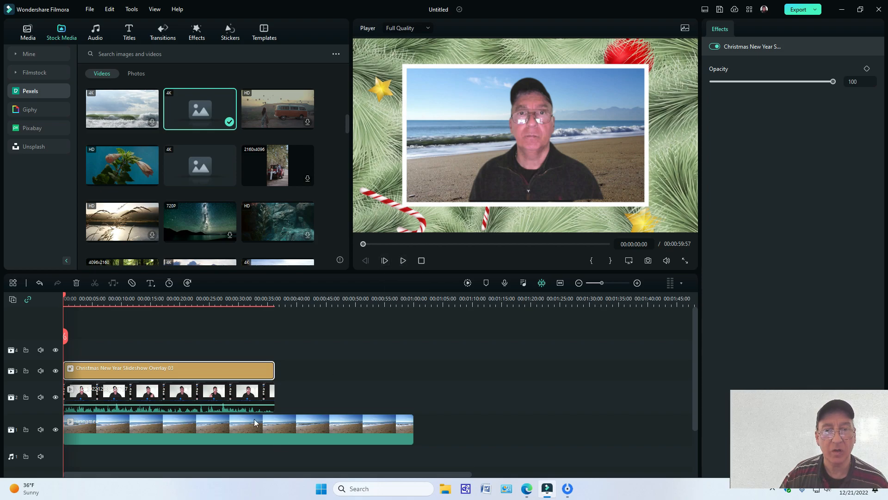
click(274, 304)
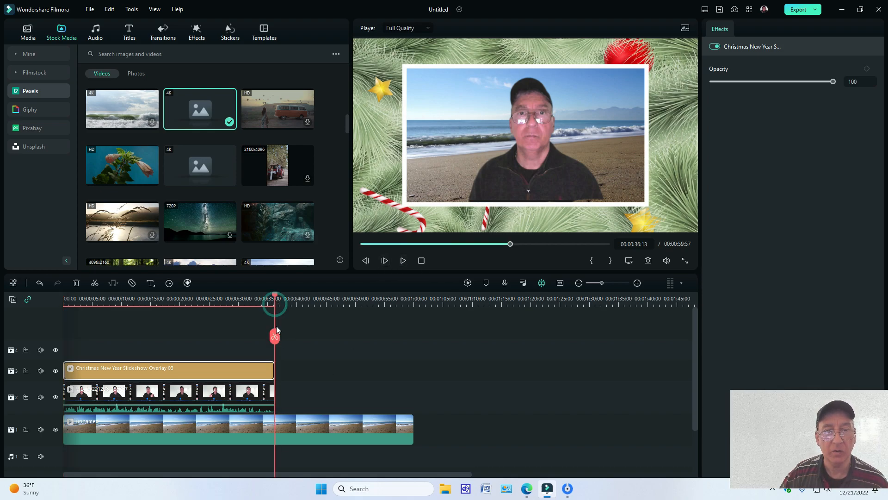
click(274, 336)
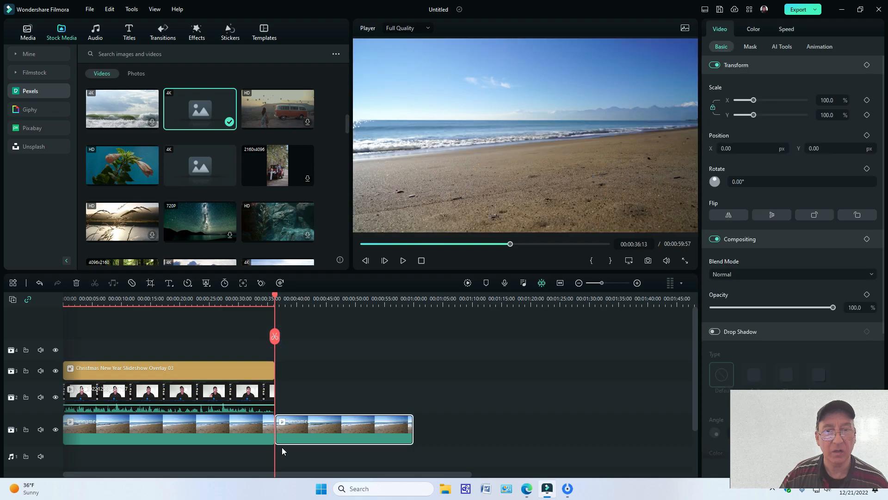
right_click(313, 427)
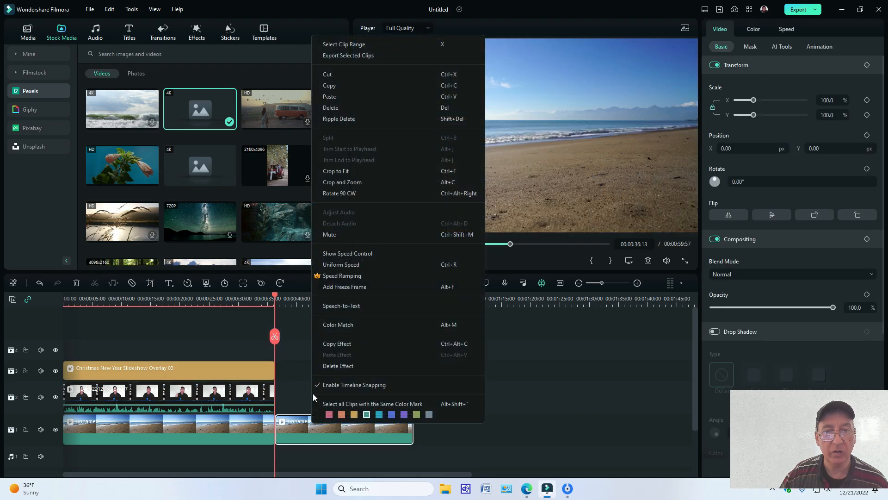
click(330, 78)
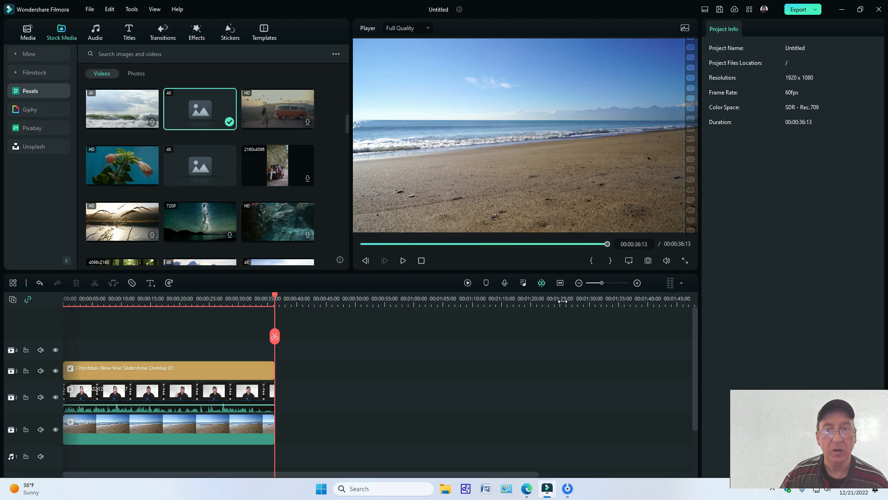
Step: Play the Christmas-framed clip from the beginning to check the beach background, and return the playhead to the start
click(421, 261)
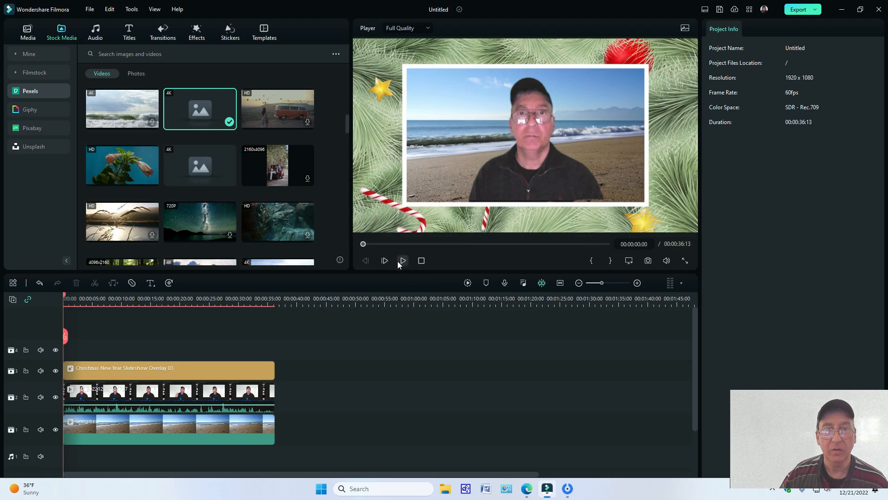
click(402, 261)
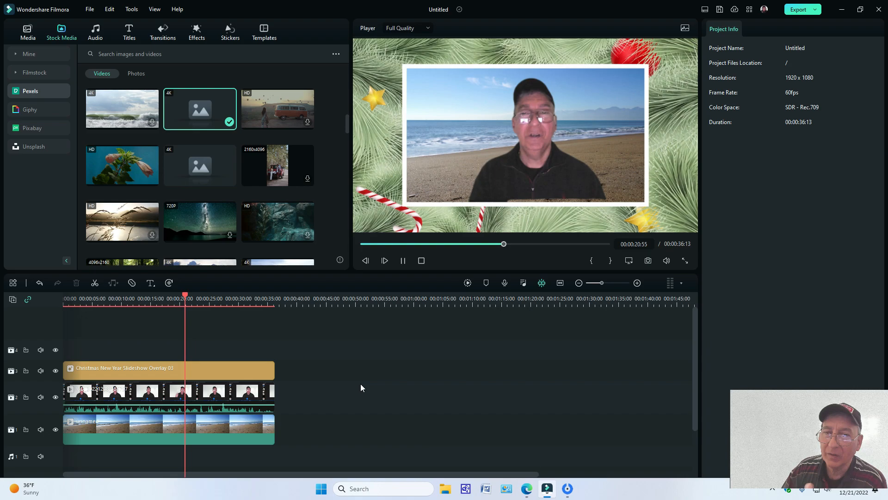
click(402, 261)
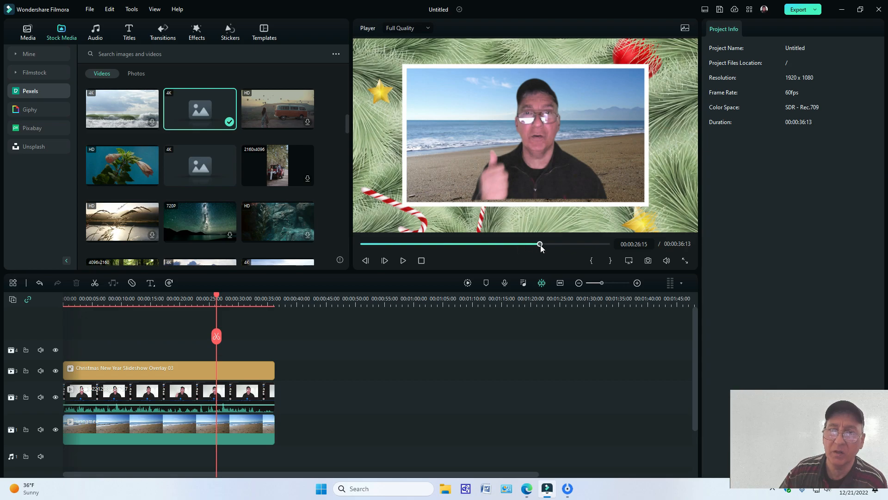
drag(539, 243, 400, 244)
key(Home)
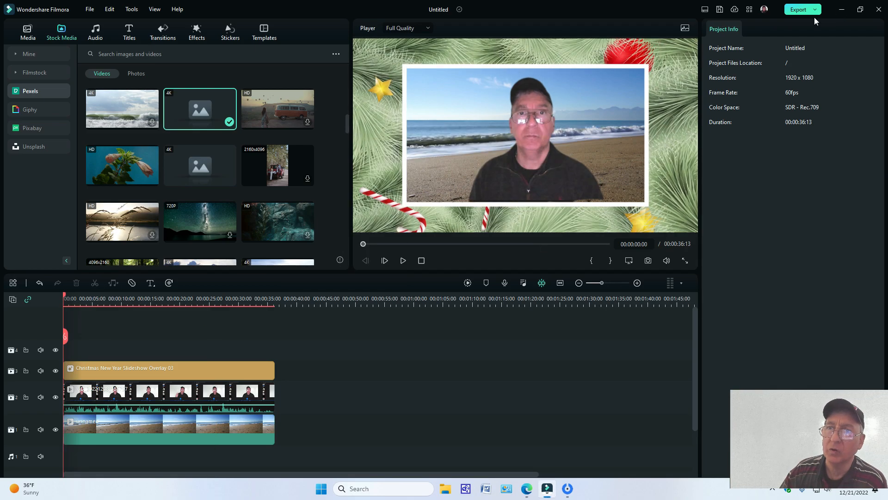
Step: Open the export settings and try Higher quality for the MP4 output at 1920x1080 and 60 fps
click(804, 10)
click(803, 10)
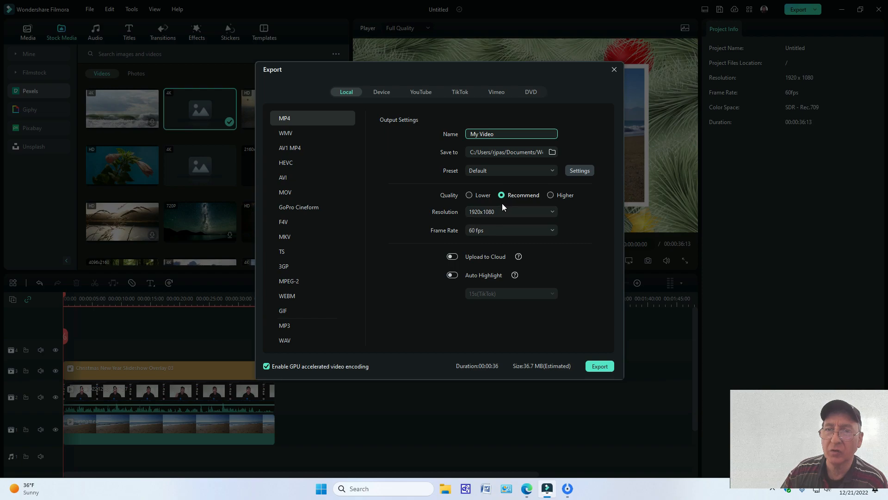
click(551, 195)
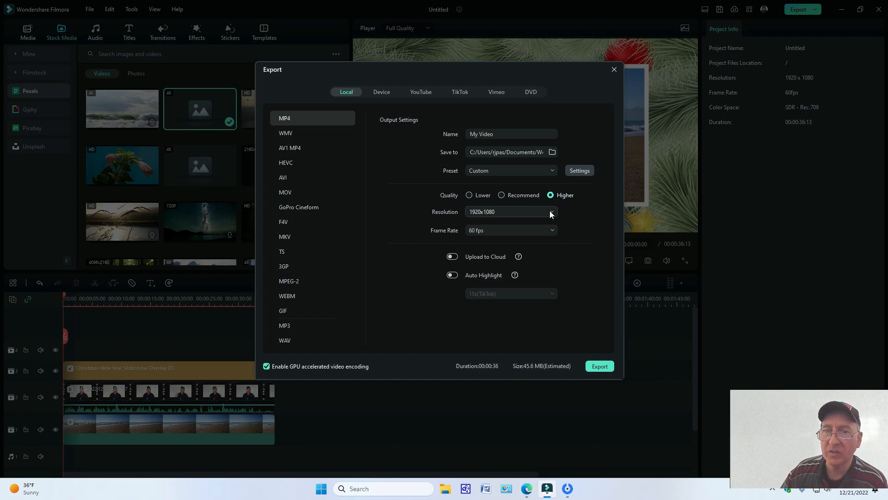
click(551, 212)
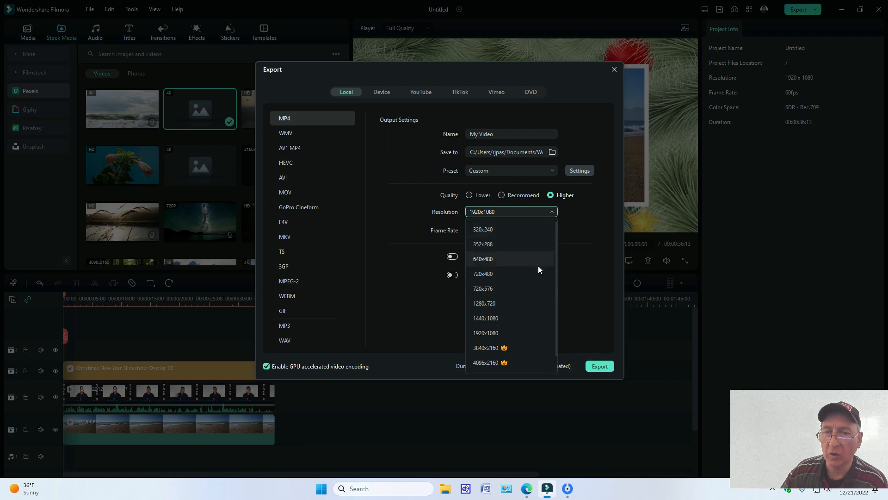
mouse_move(501, 344)
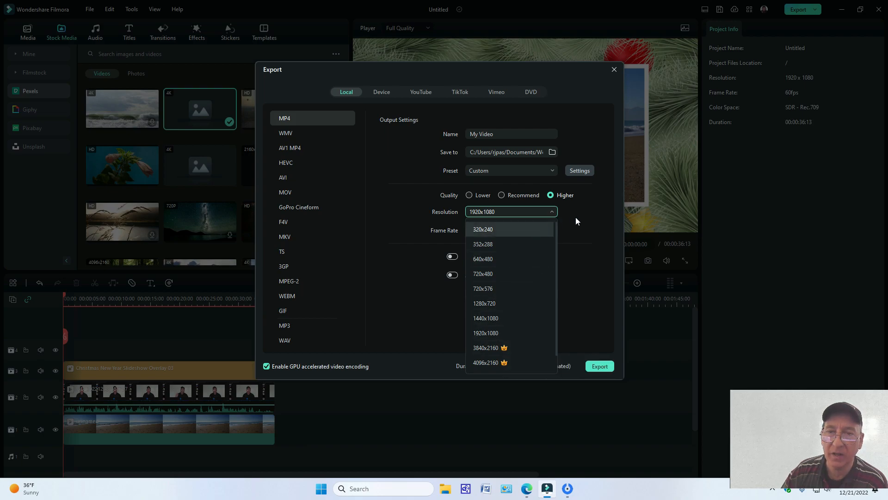
click(609, 215)
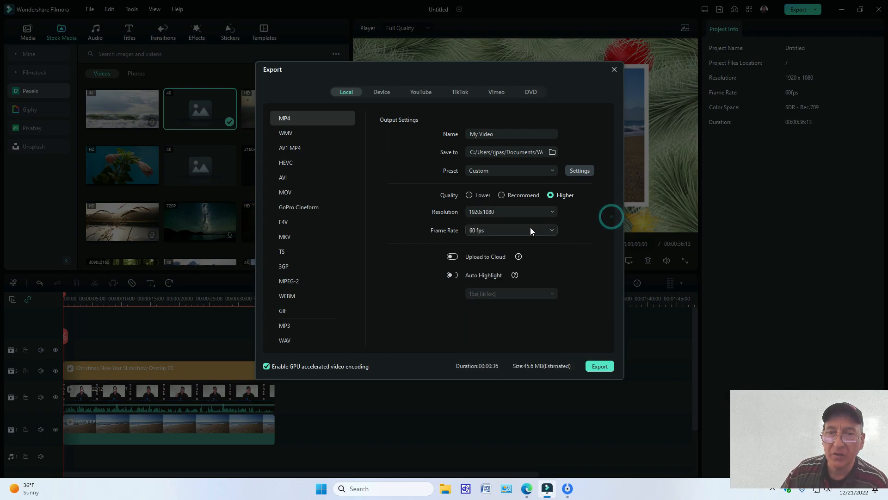
click(554, 229)
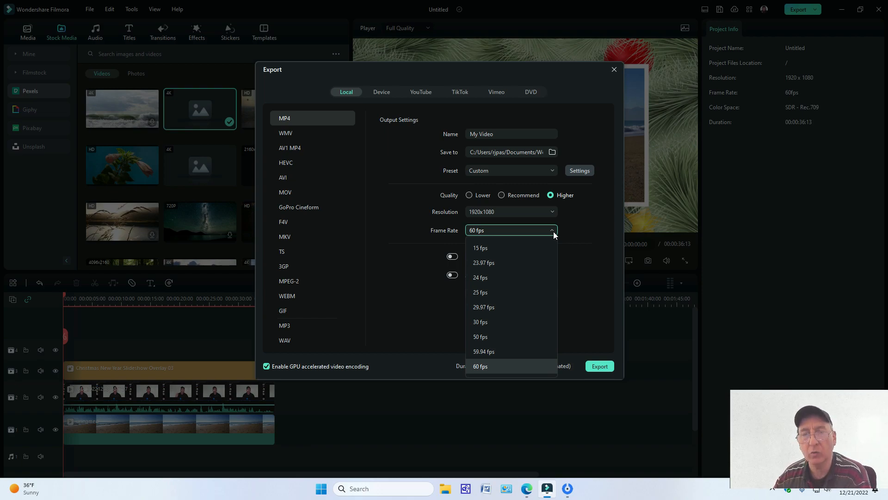
click(481, 366)
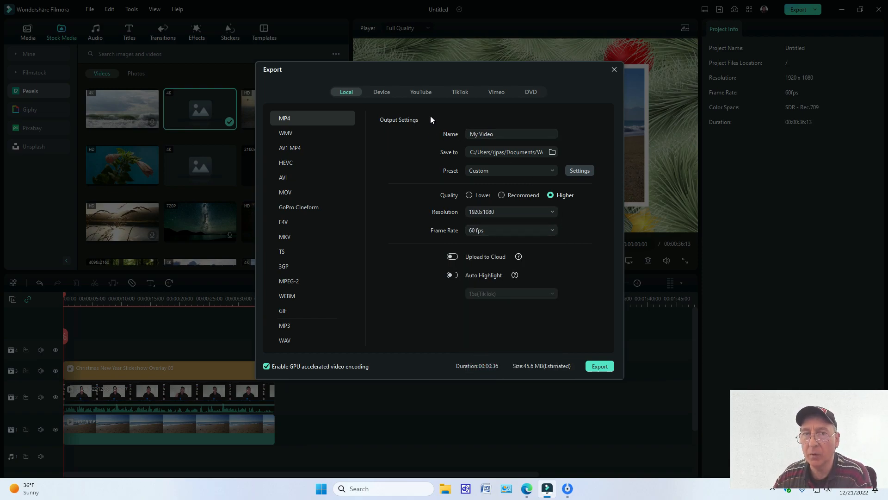
click(498, 137)
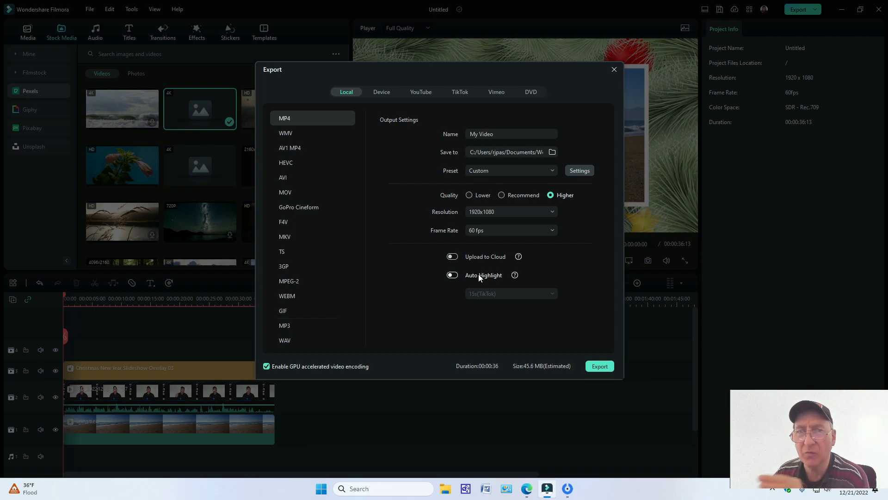
Step: Look over the YouTube, local and device export options, and close the export window without exporting
click(421, 94)
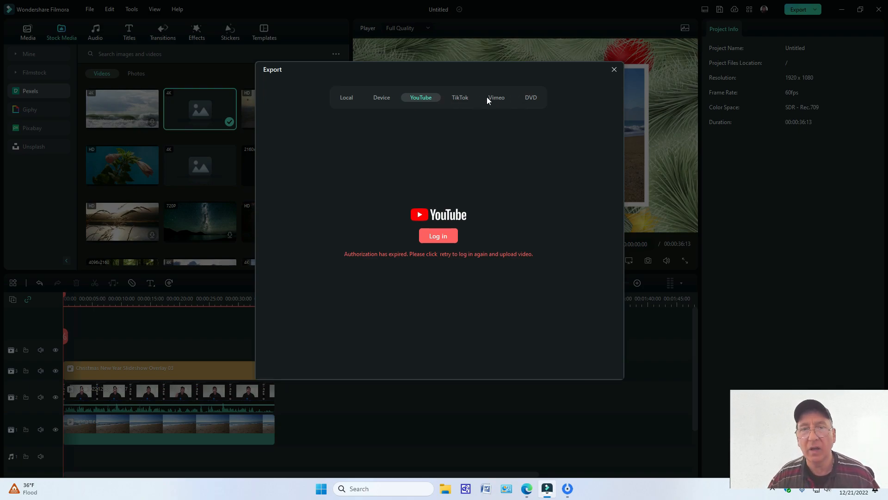
click(342, 98)
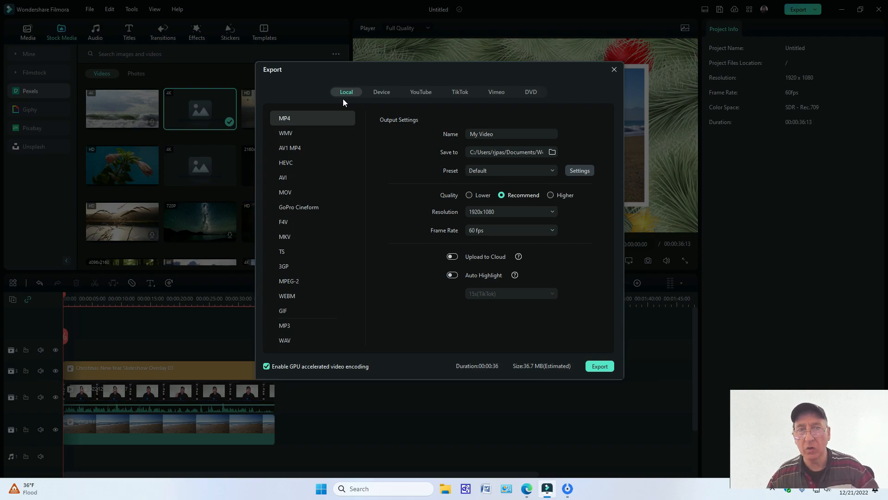
click(382, 92)
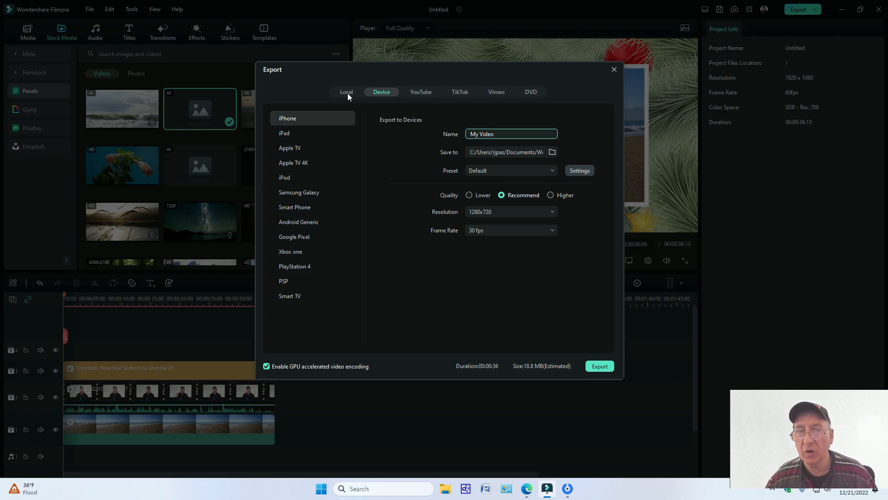
click(347, 93)
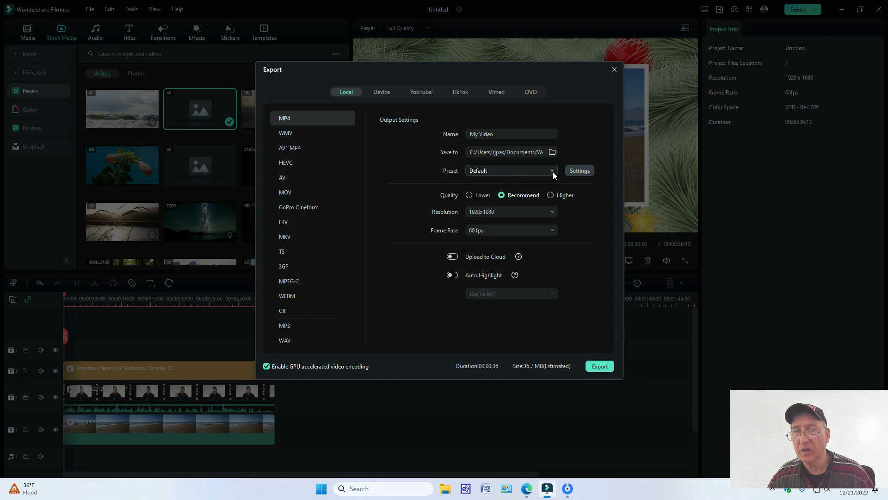
click(614, 69)
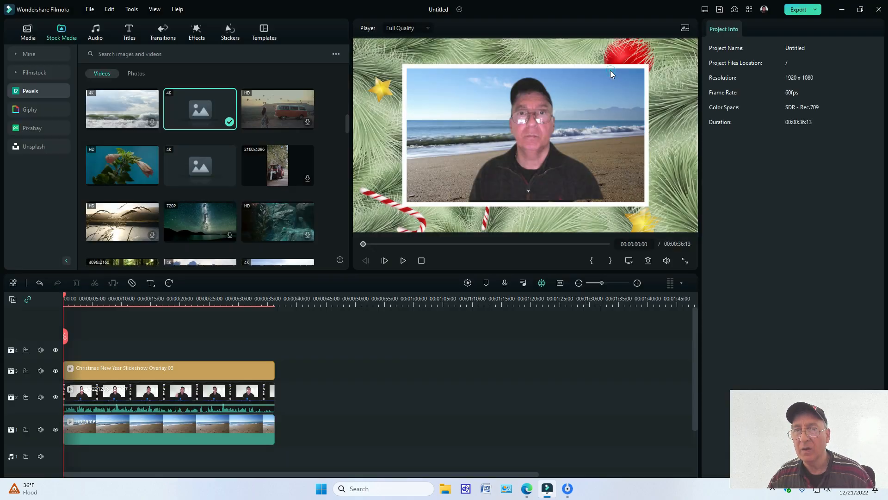
Step: Play the opening seconds of the beach-background clip again, and return the playhead to the start
click(402, 261)
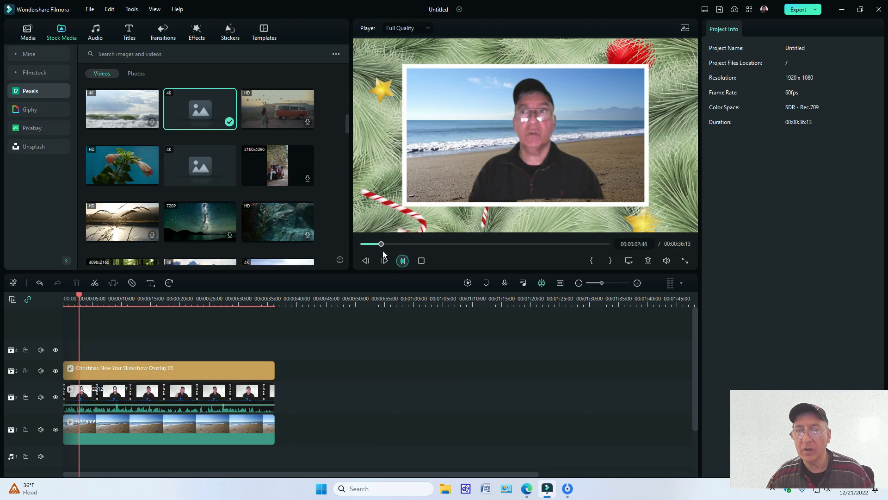
click(403, 260)
click(402, 260)
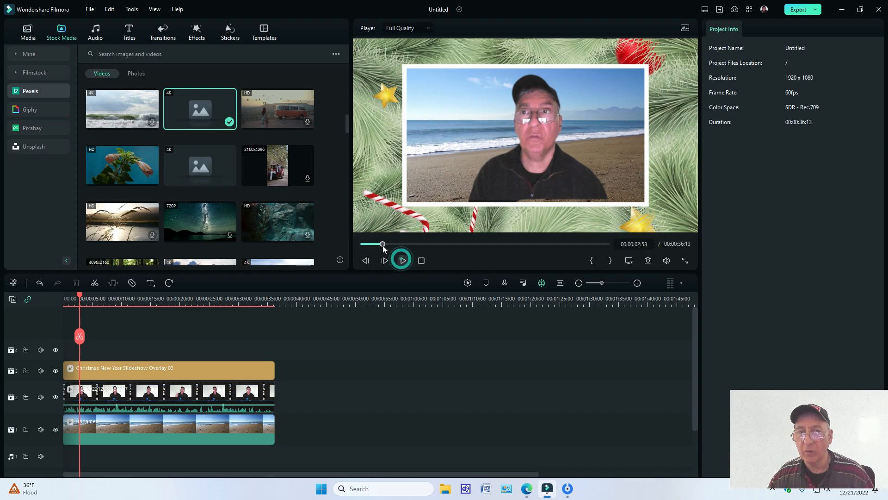
drag(390, 243, 338, 239)
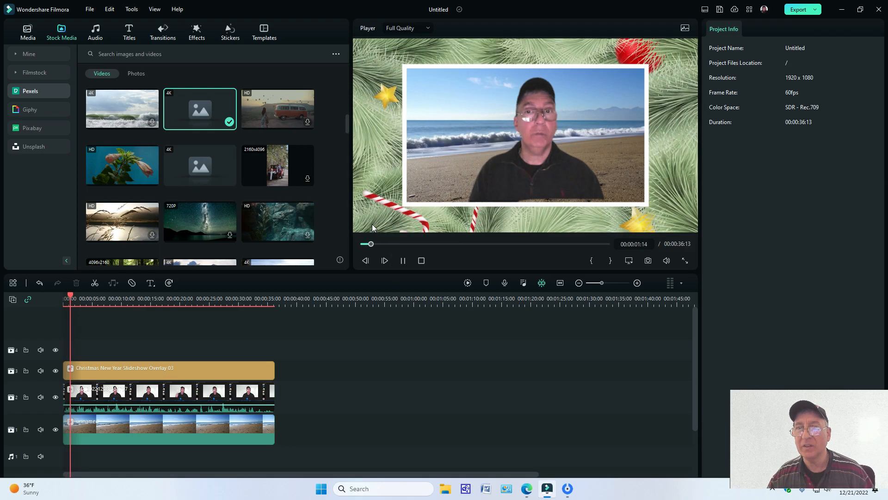
click(403, 261)
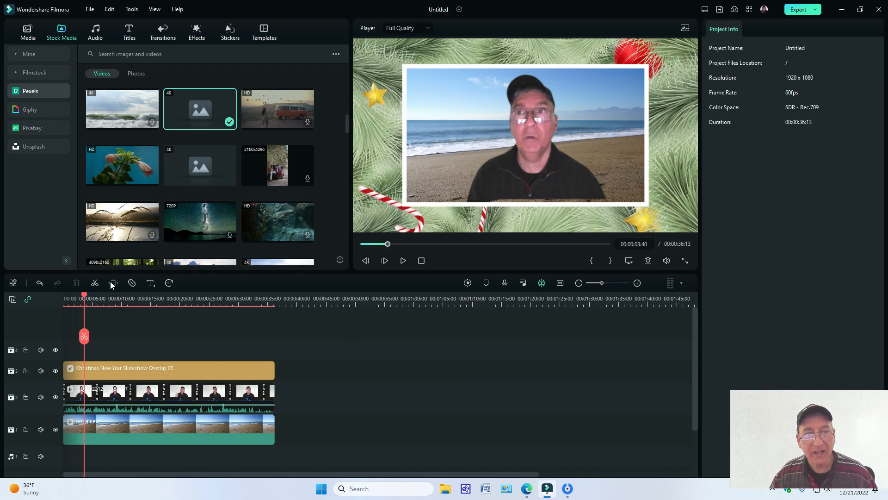
drag(85, 297, 54, 296)
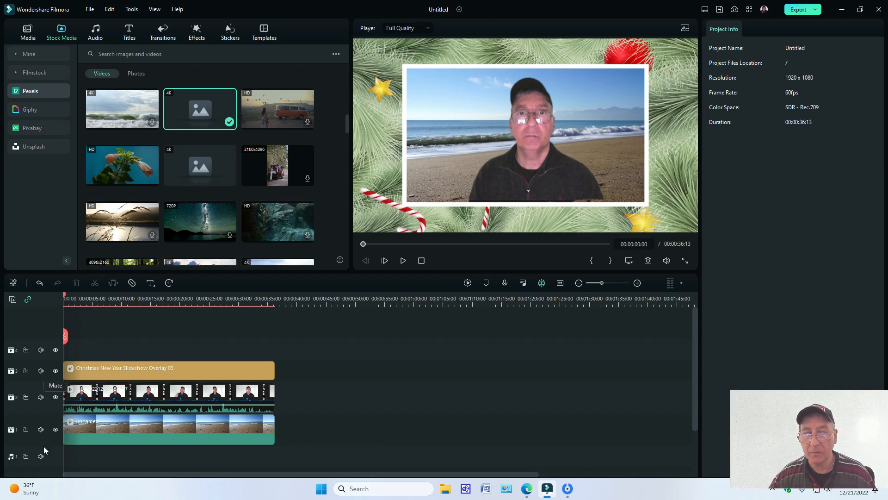
Step: Switch to the main SplitCam window
mouse_move(567, 489)
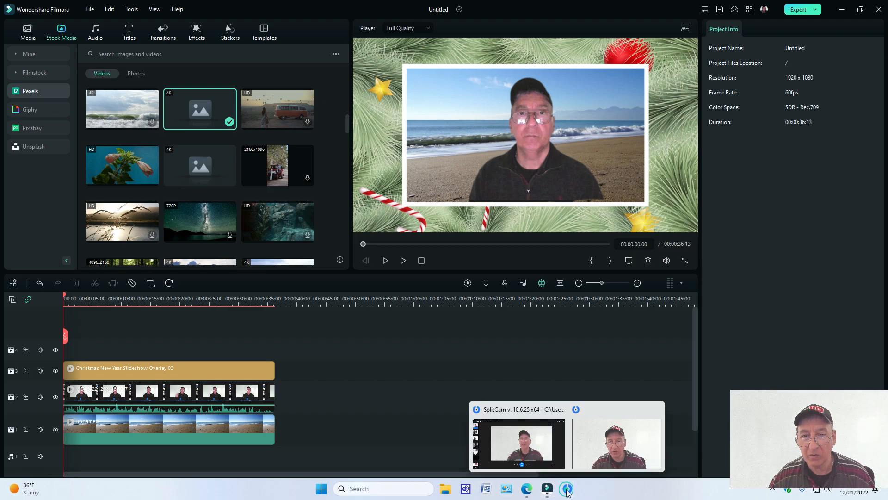
click(502, 448)
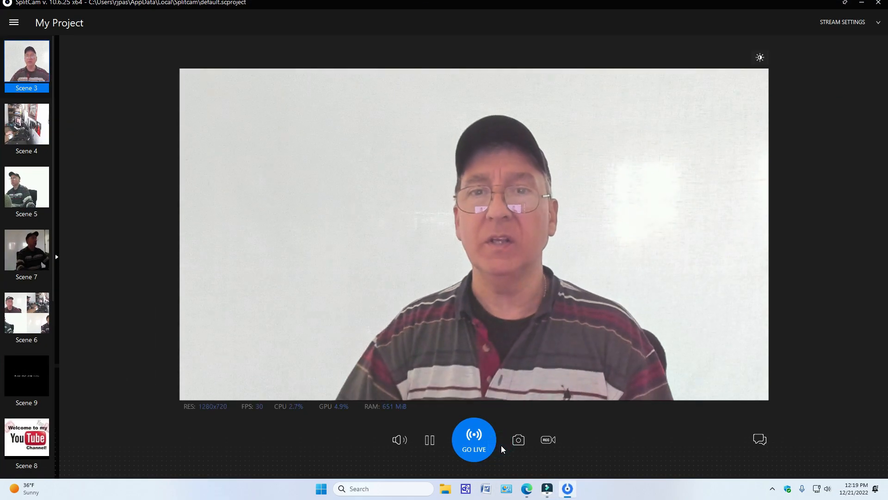